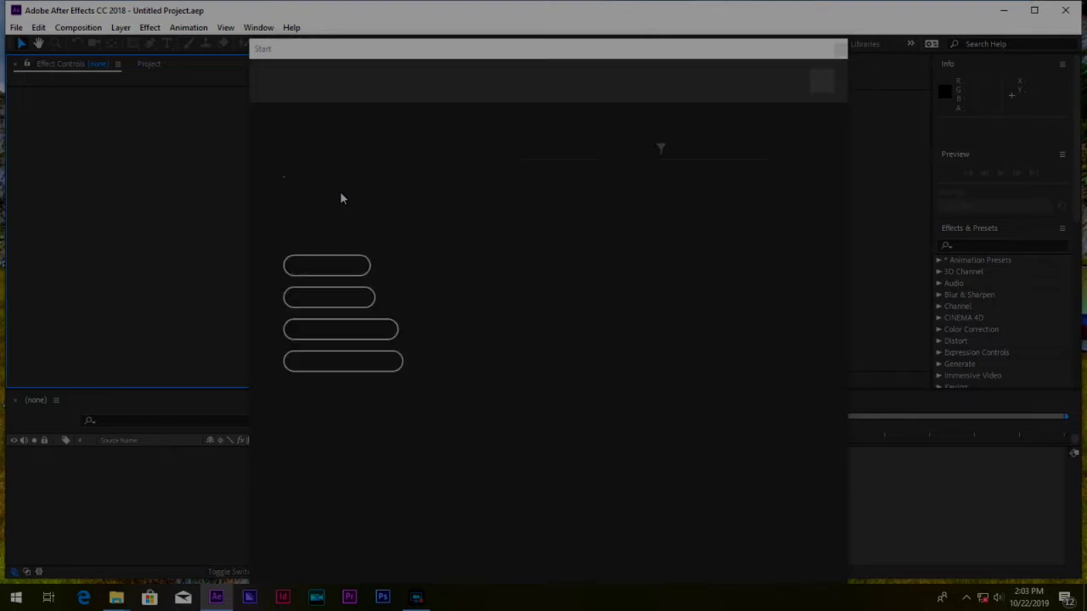
Start a new project and import the Lamborghini Reventon green-screen car video from the GREEN SCREEN folder.
click(342, 269)
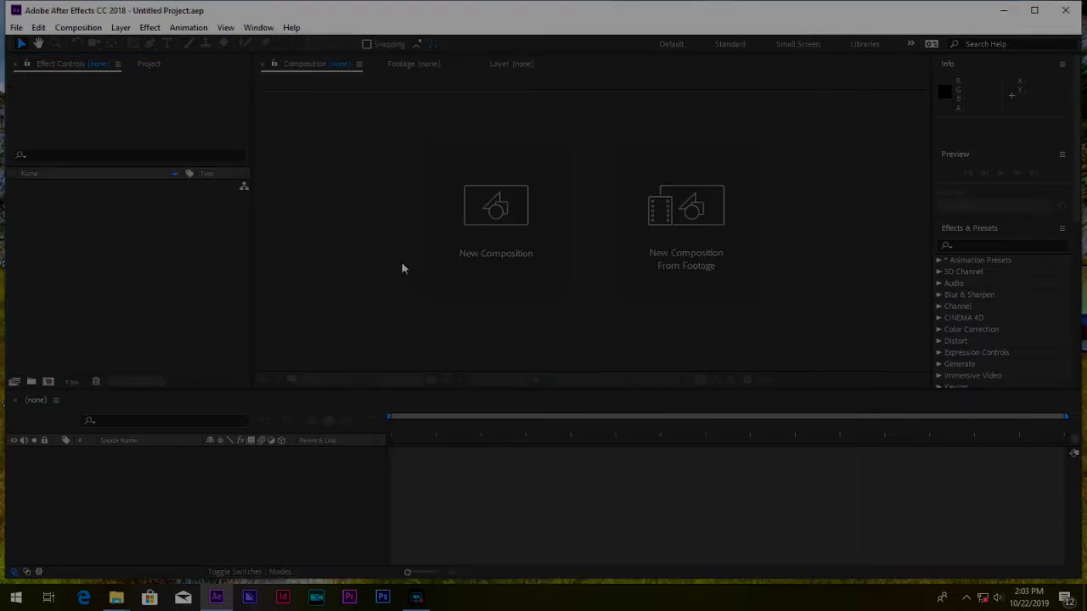
click(122, 236)
double_click(122, 237)
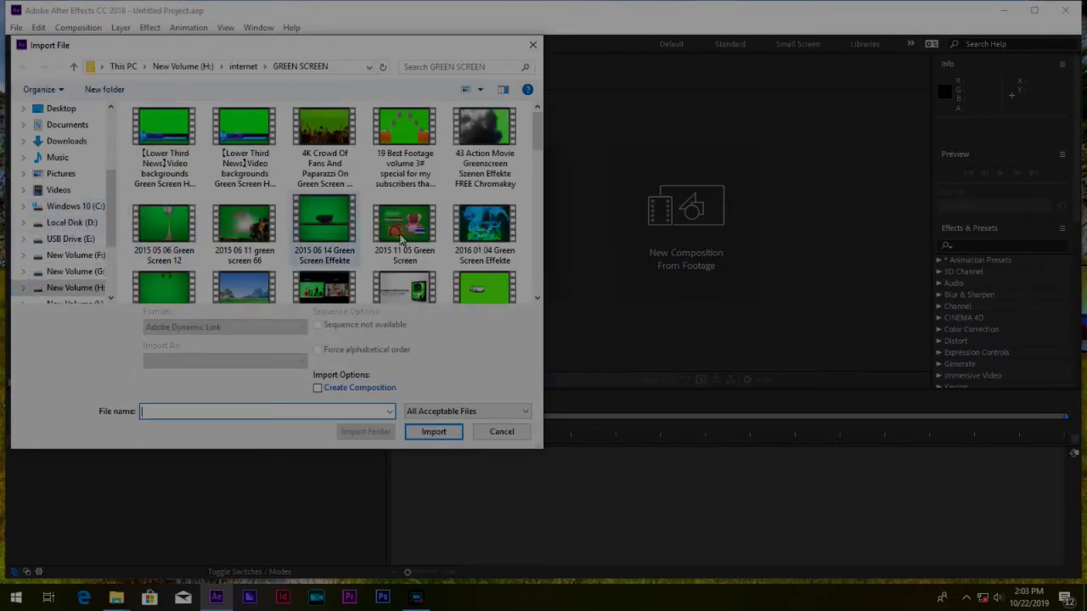
double_click(484, 286)
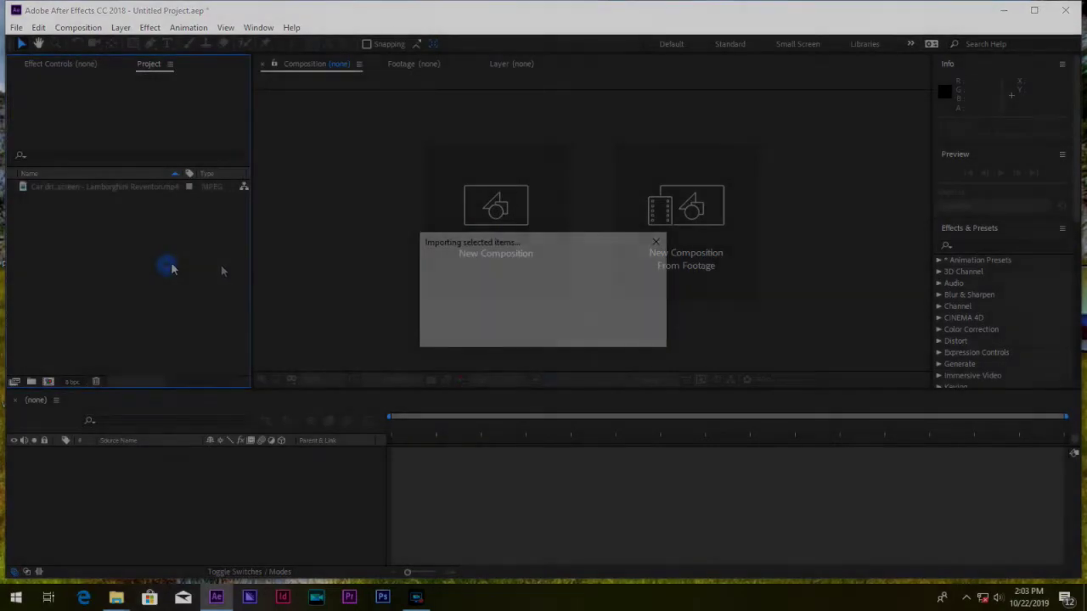
Import the IMG_[0180-9606].JPG image sequence from the #1 folder on Local Disk (L:).
double_click(176, 264)
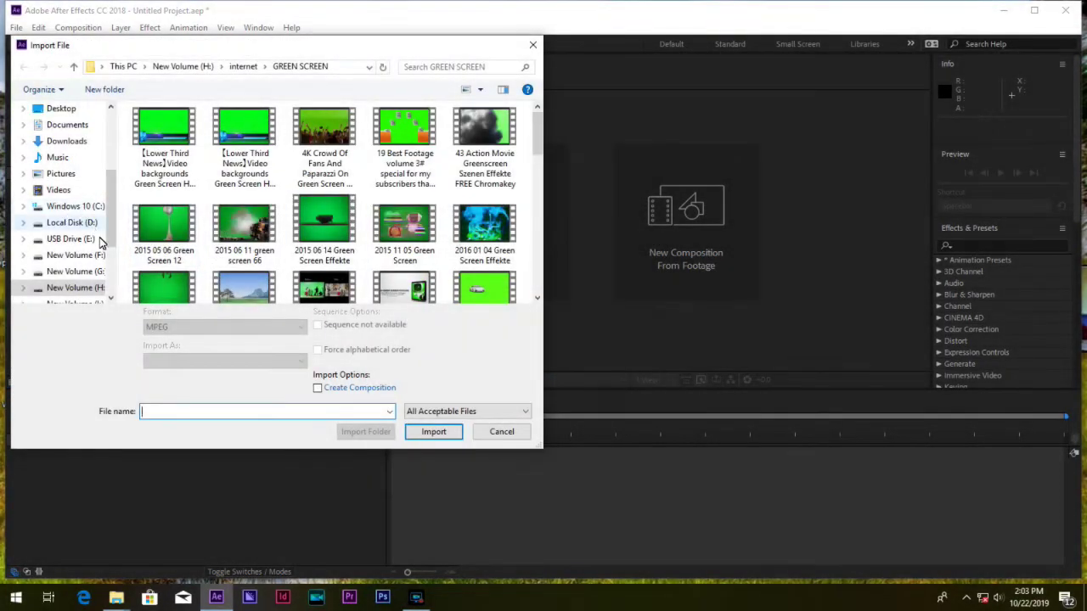
click(96, 288)
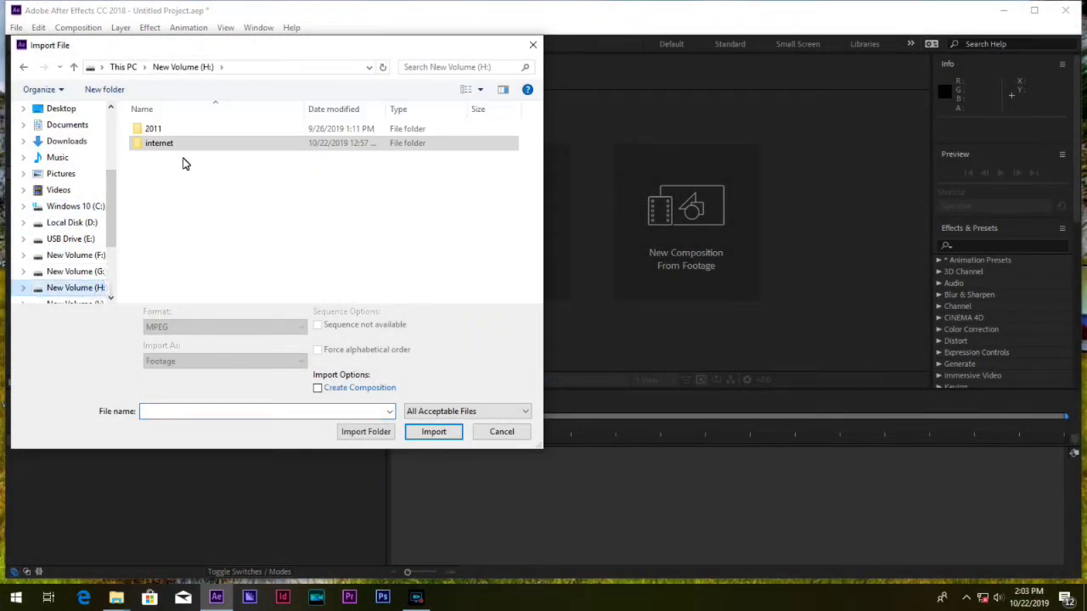
scroll(113, 248, down, 1)
scroll(113, 248, down, 1)
click(94, 254)
click(85, 272)
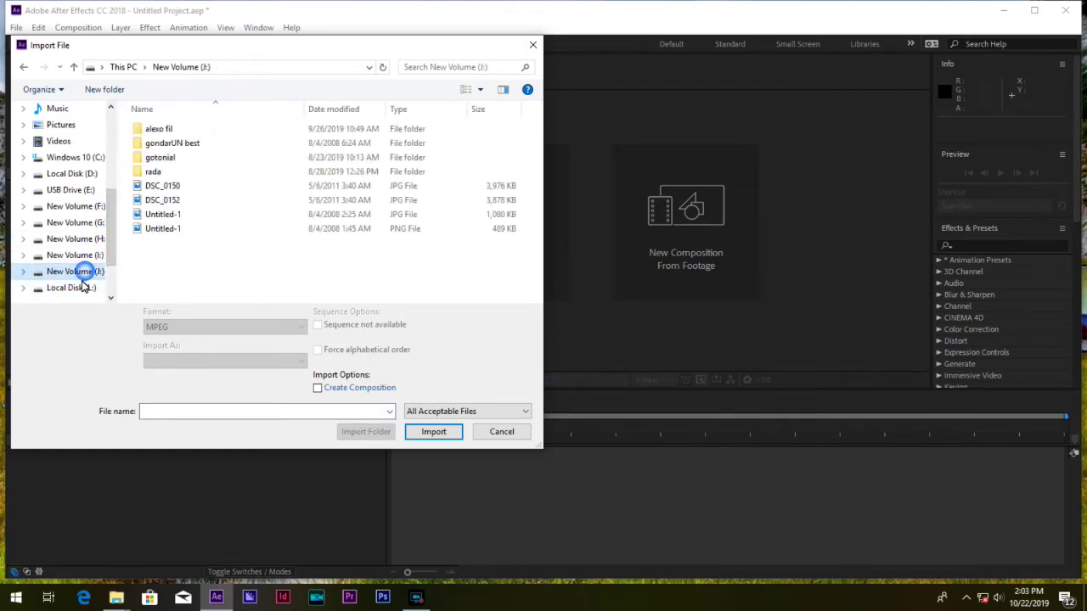
click(82, 287)
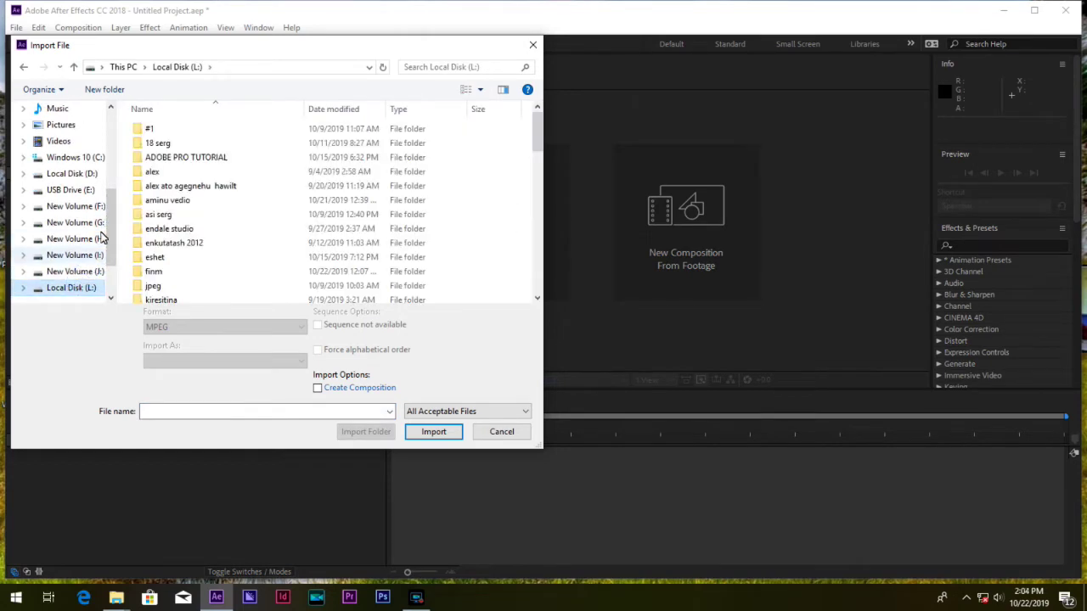
double_click(152, 128)
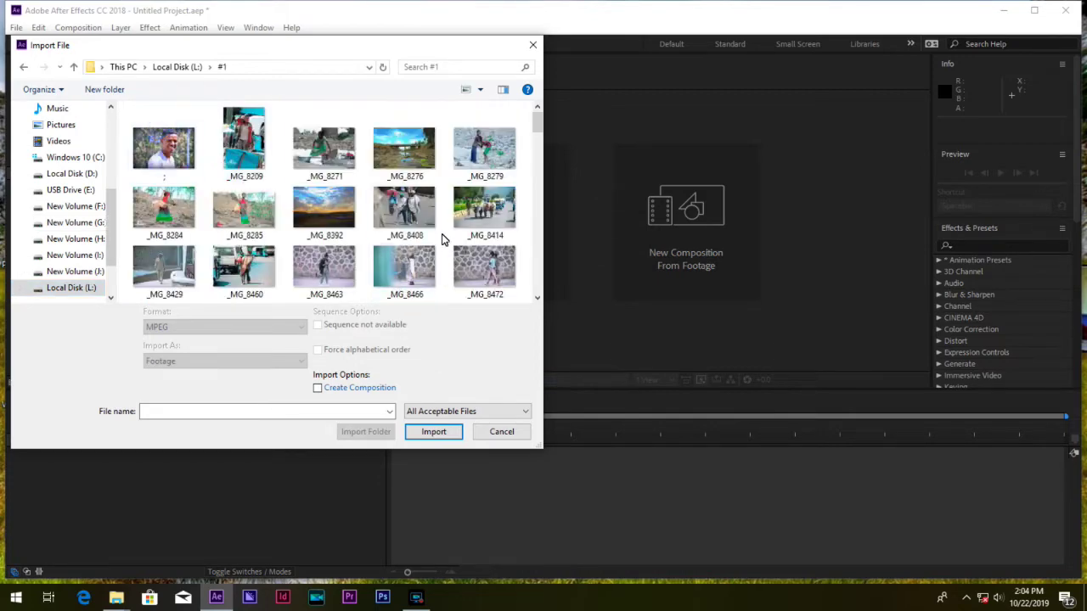
scroll(443, 237, down, 5)
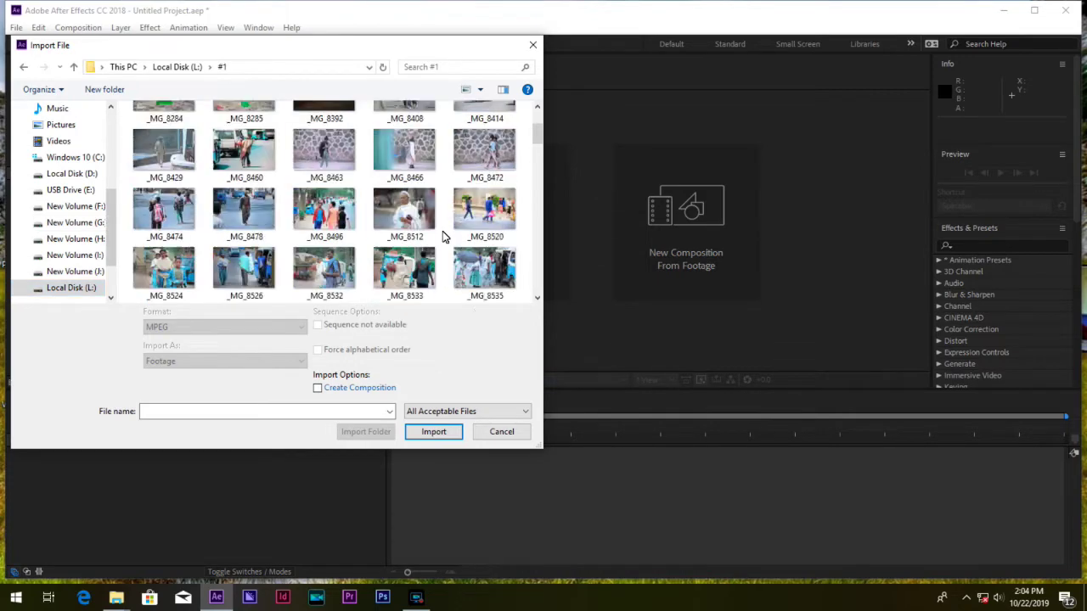
scroll(442, 237, down, 10)
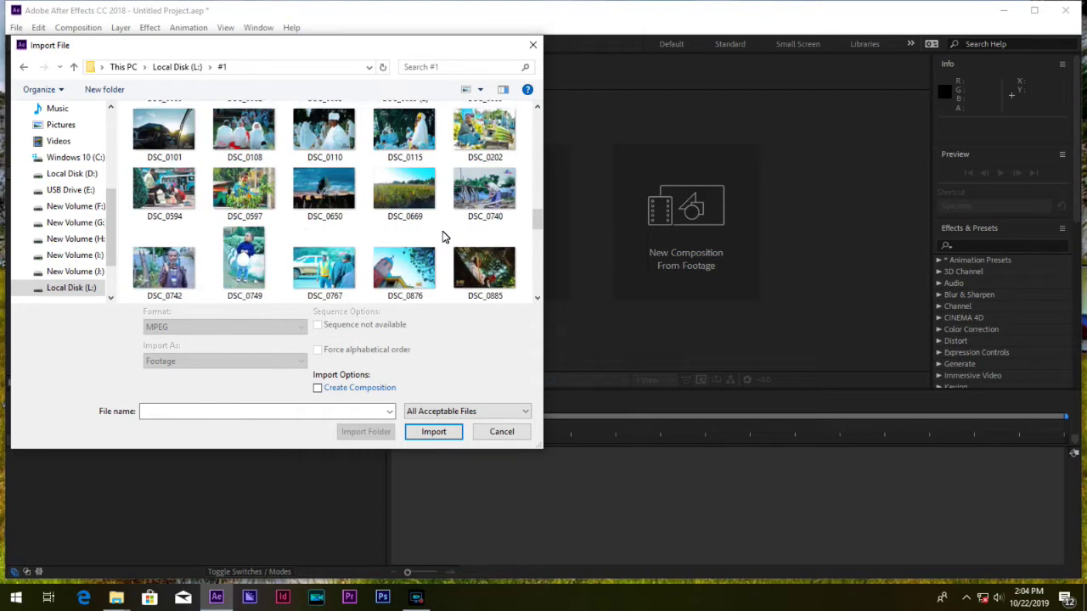
scroll(388, 237, up, 6)
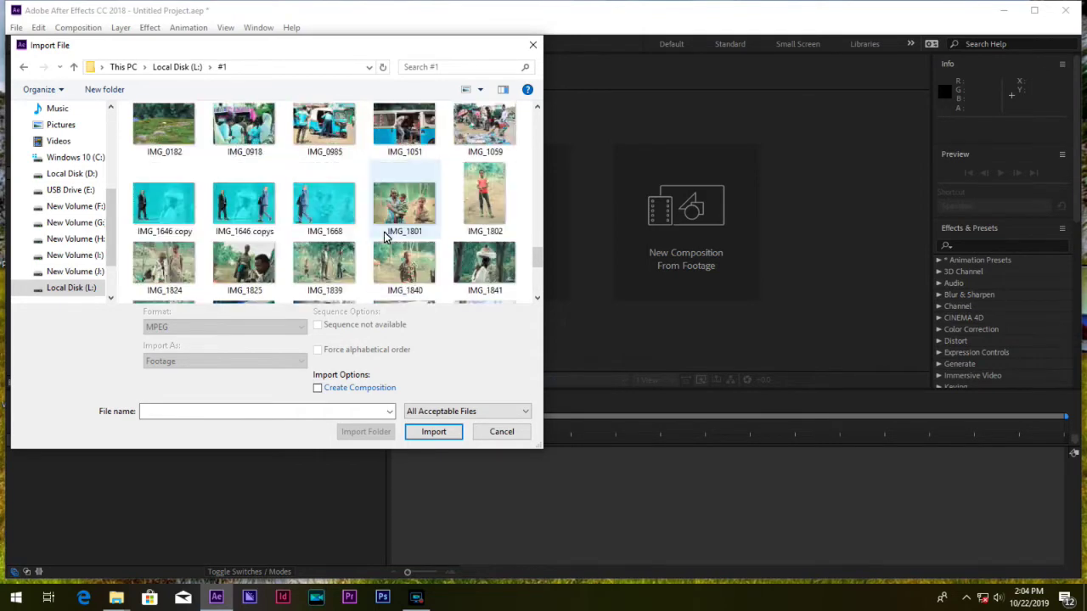
double_click(413, 208)
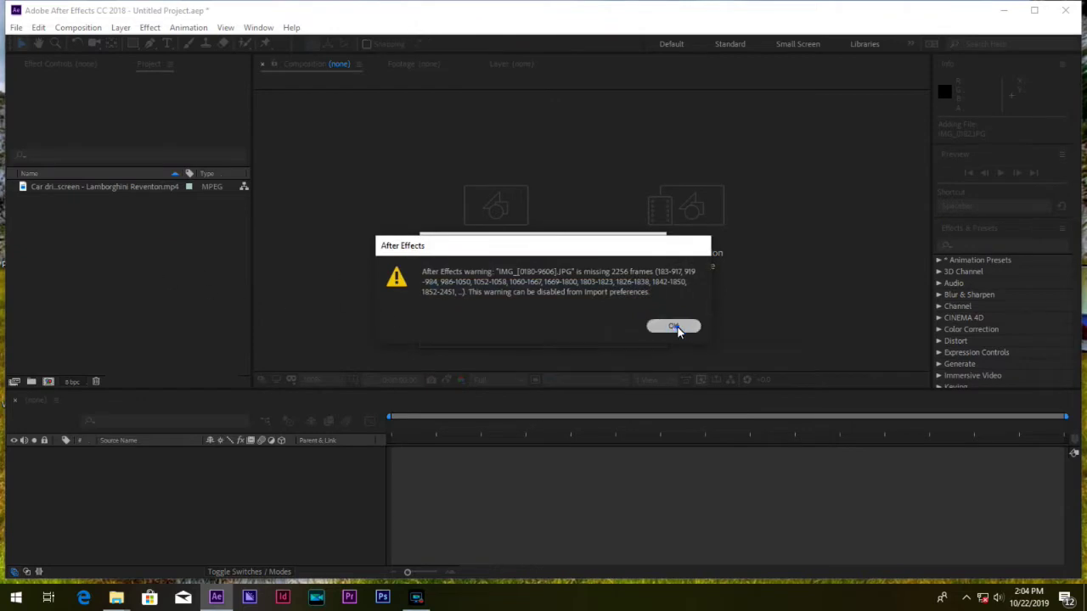
click(675, 328)
Create a composition from the Lamborghini Reventon video and add a second copy of the video beneath the first layer.
click(98, 192)
drag(98, 194, 443, 451)
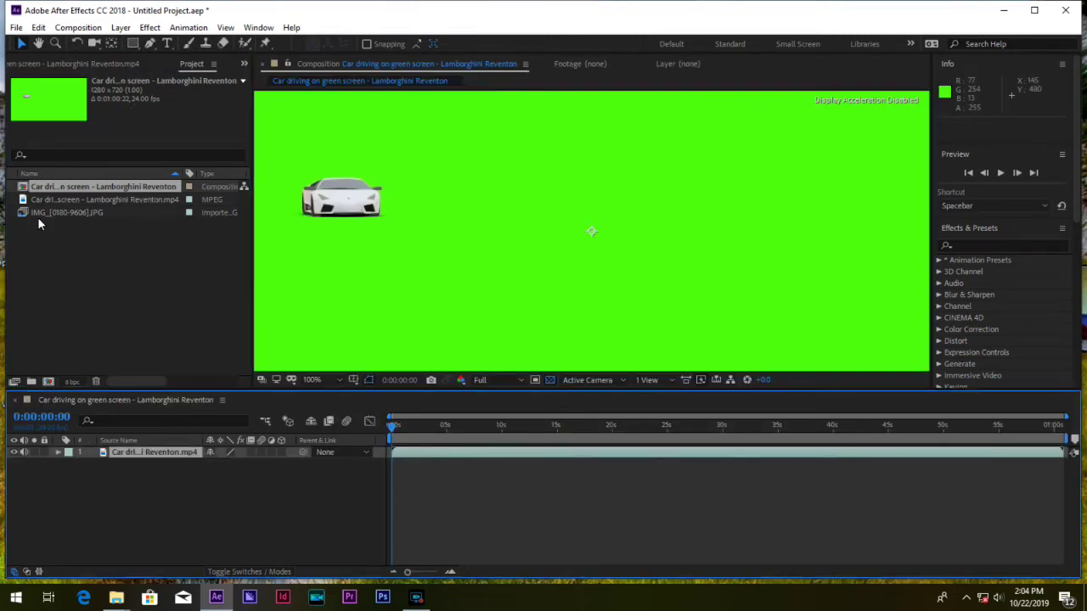
drag(52, 200, 408, 465)
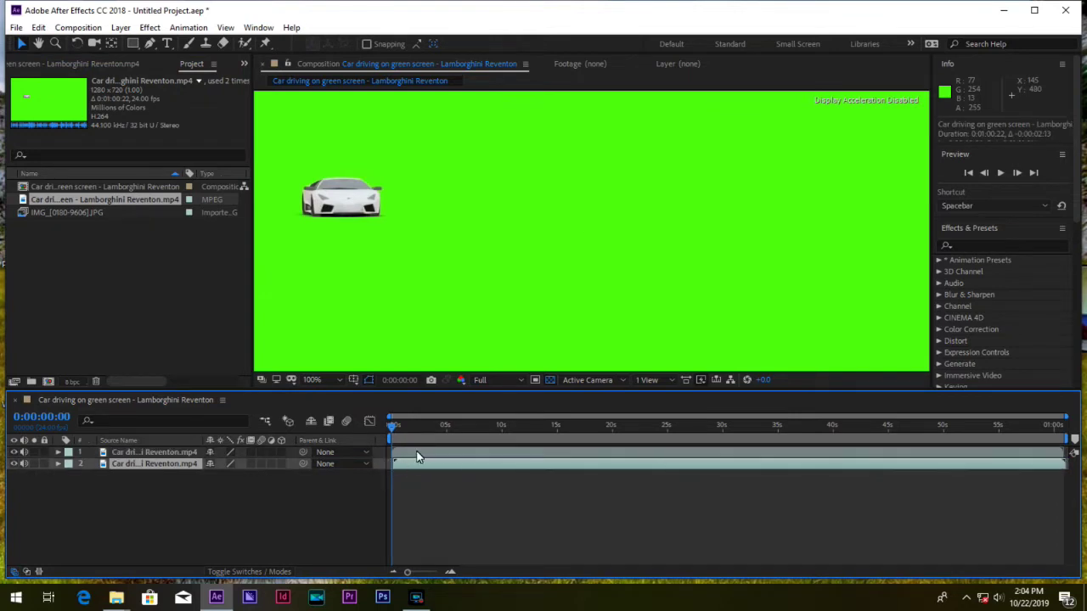
Apply the Keylight (1.2) effect to the upper car layer and sample the green background as its Screen Colour.
click(423, 455)
right_click(430, 456)
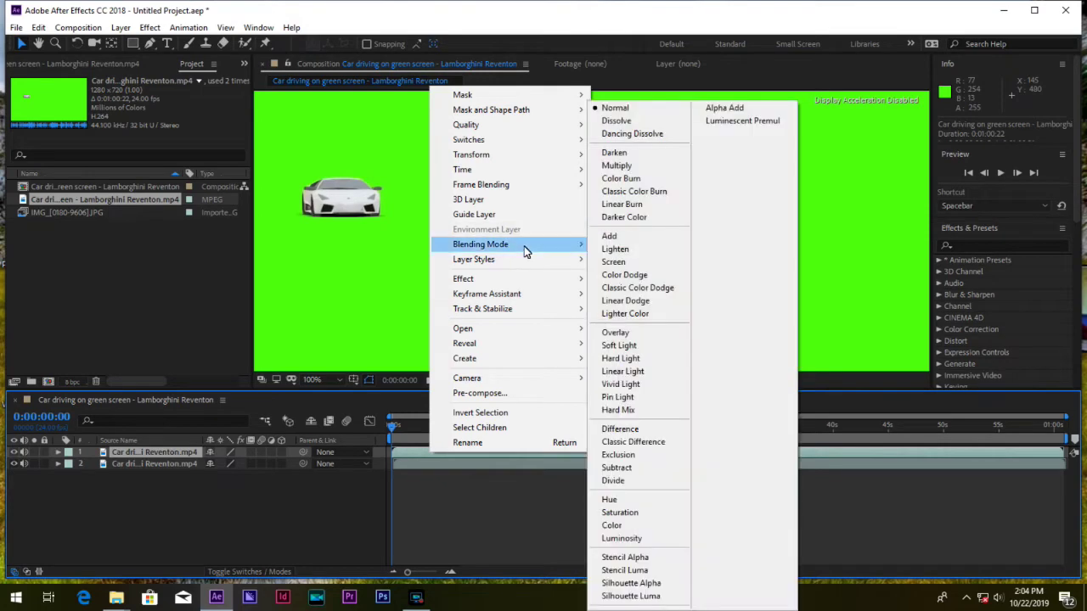
mouse_move(547, 286)
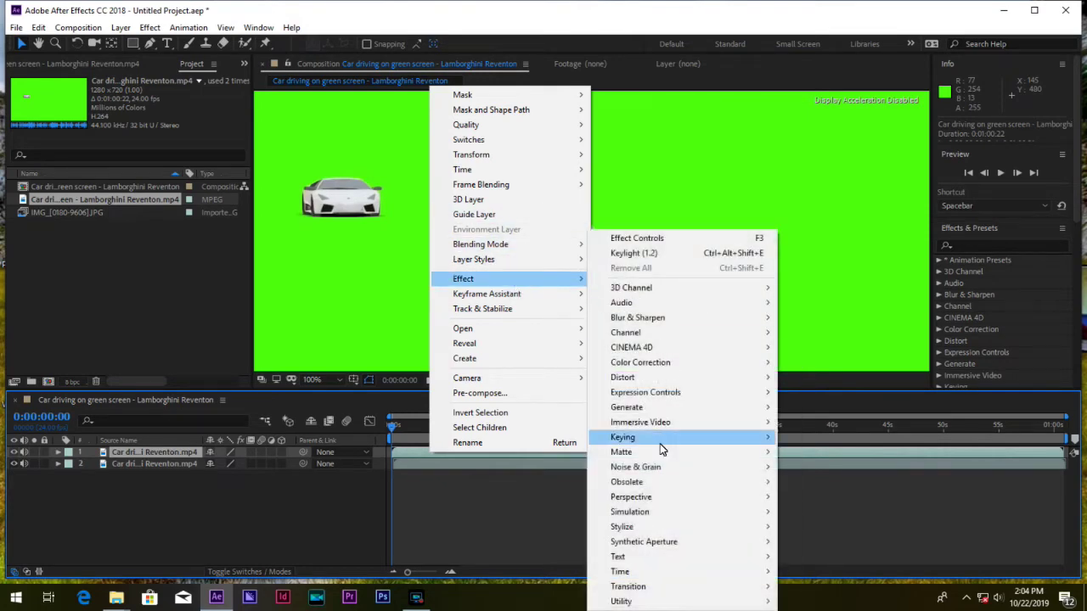
mouse_move(660, 451)
click(835, 558)
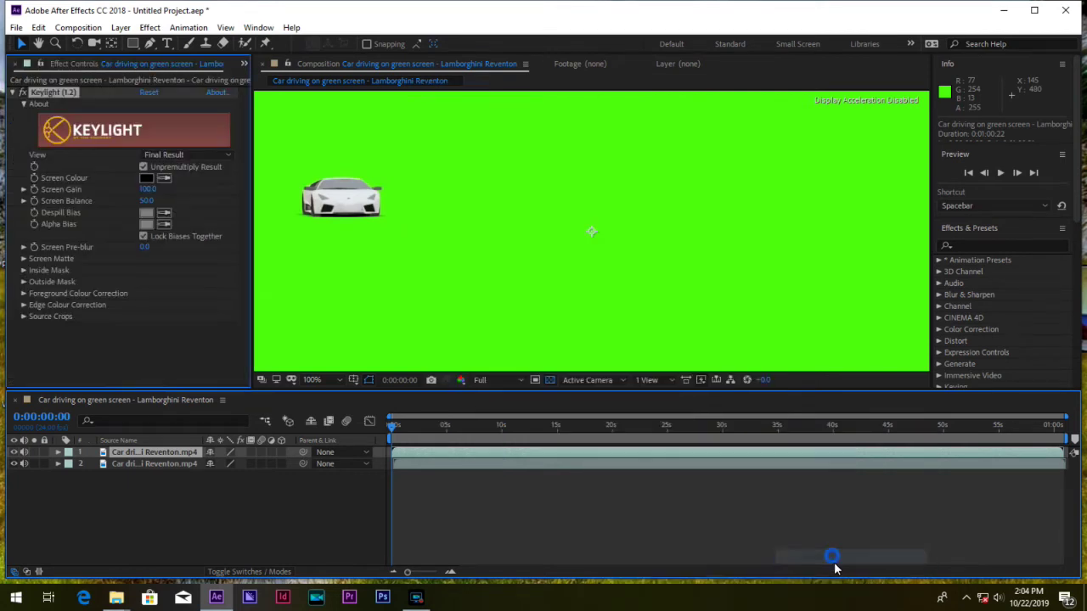
click(164, 180)
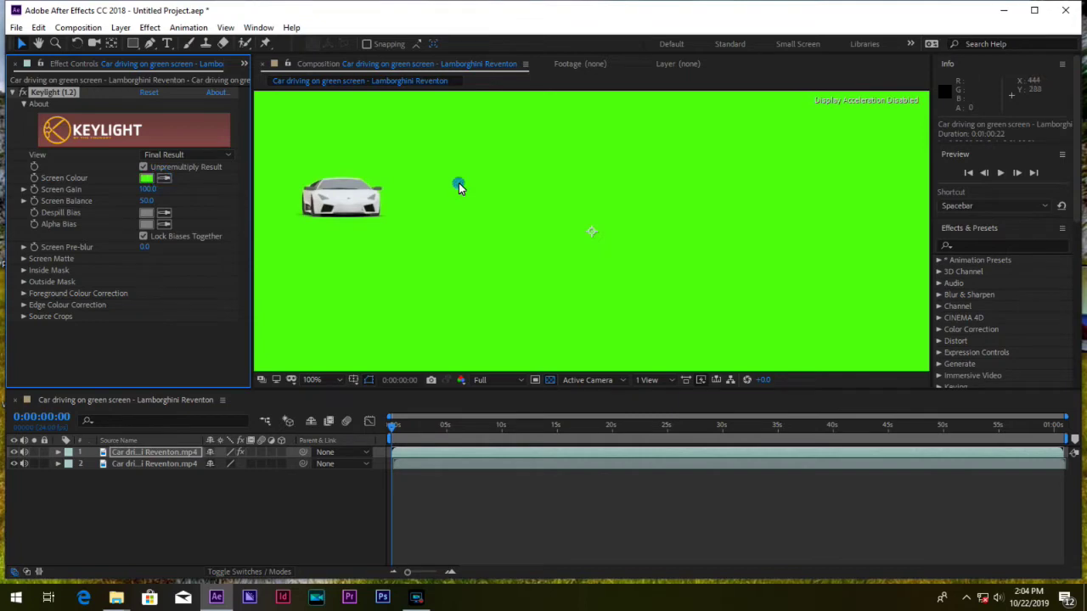
click(457, 183)
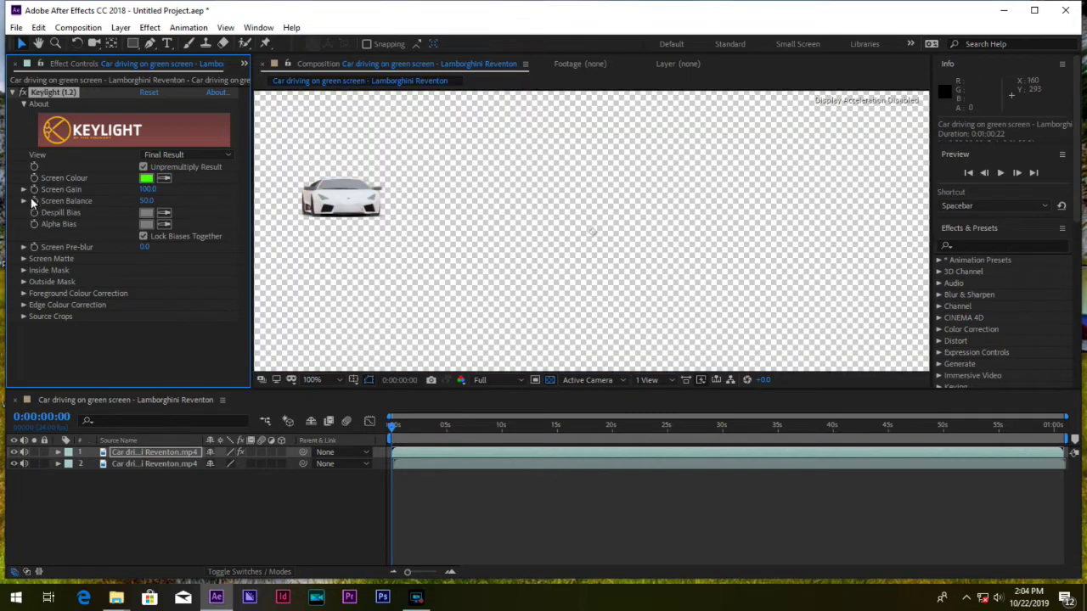
Expand Keylight's Screen Matte settings and switch the effect's View to Screen Matte.
click(24, 247)
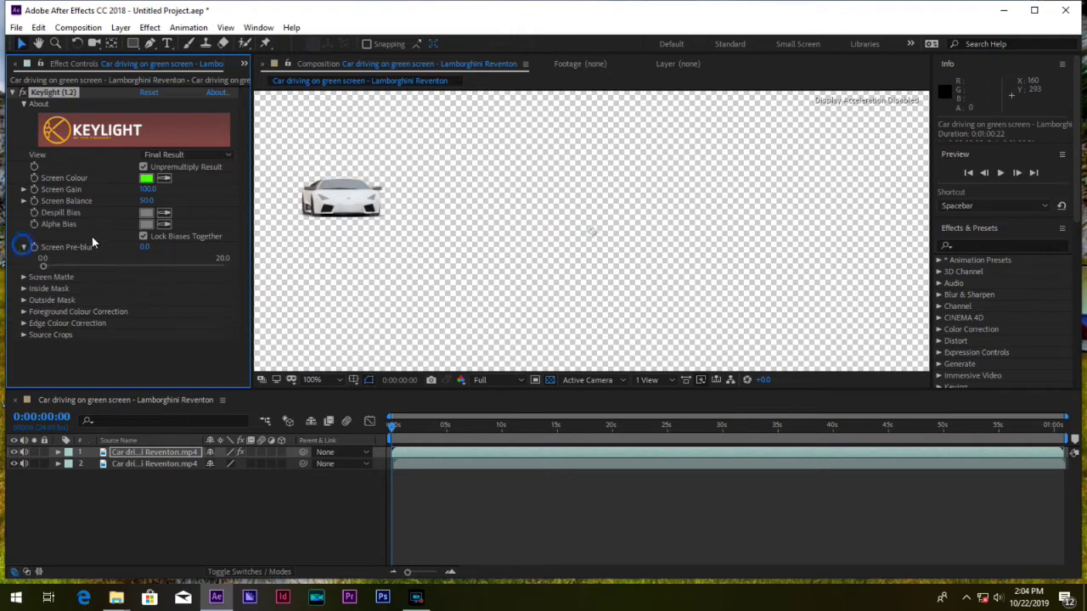
click(23, 247)
click(23, 258)
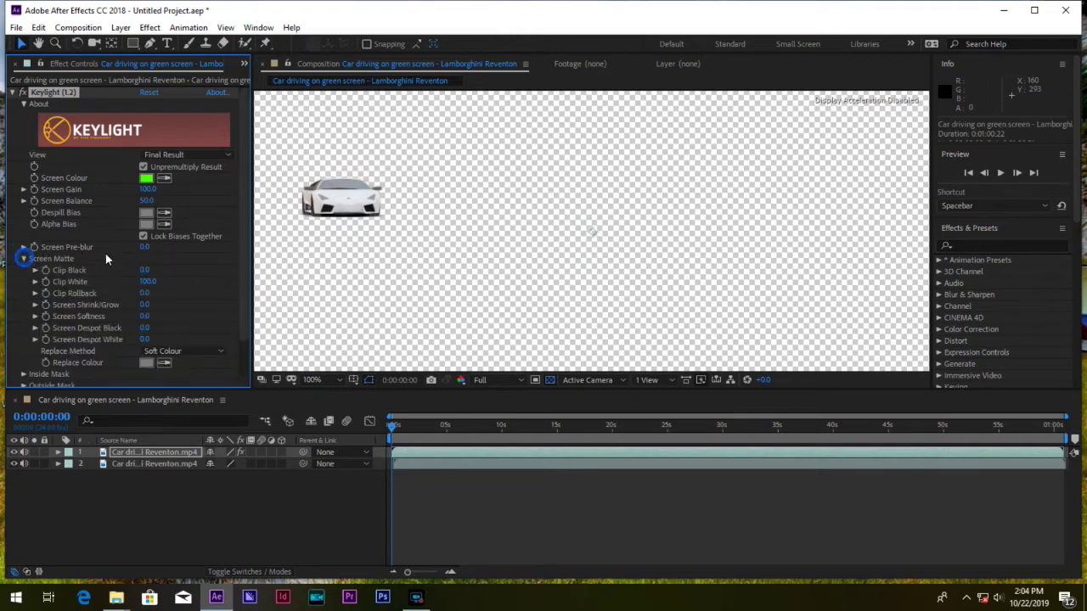
click(225, 155)
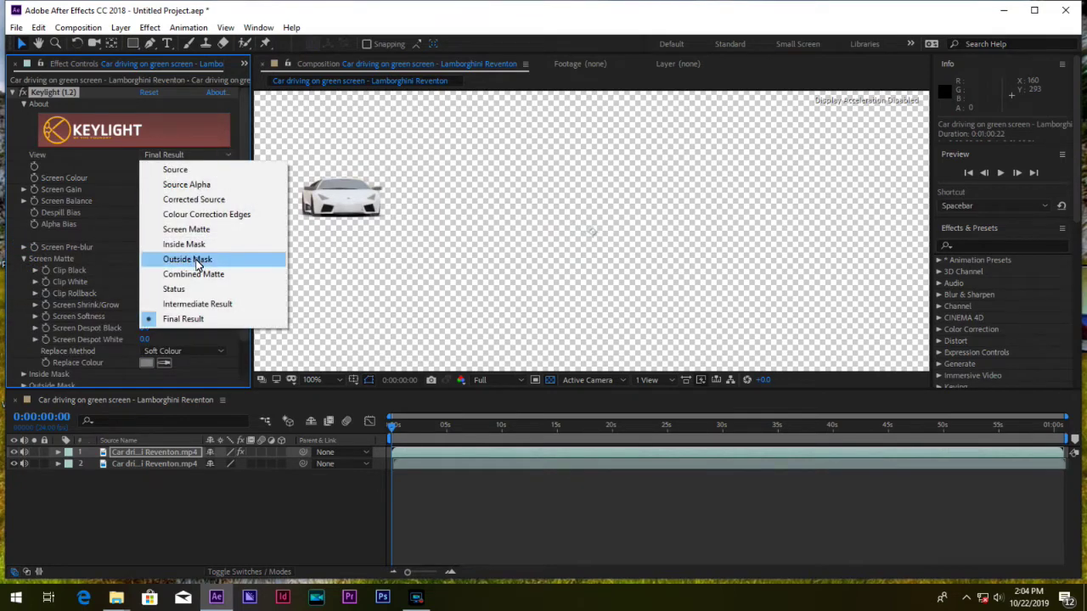
click(191, 229)
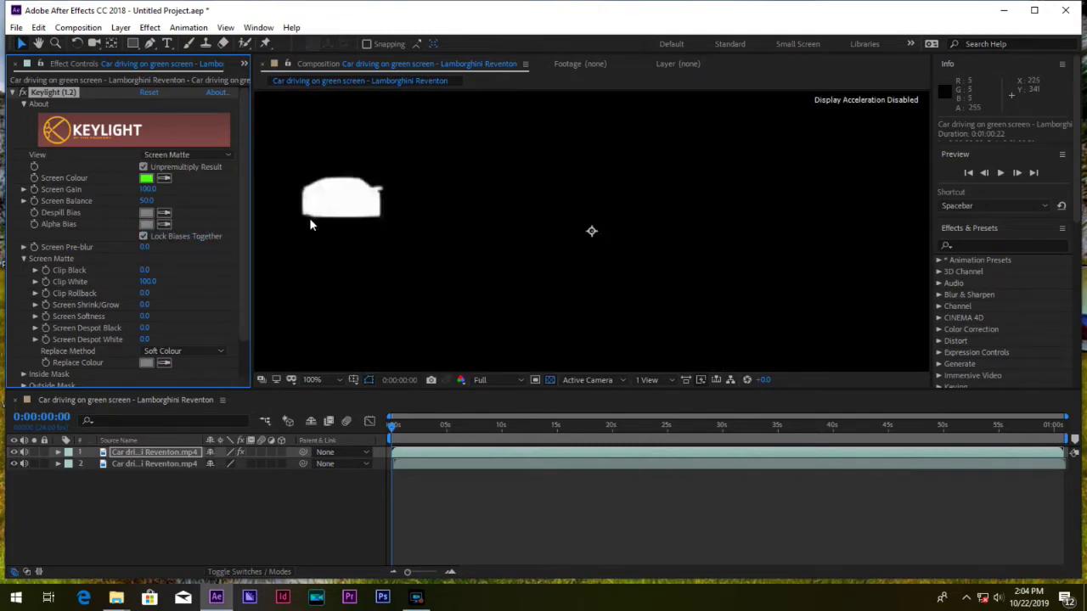
Set Keylight's Clip Black to 29 and Clip White to 62, and return its View to Final Result.
drag(146, 273, 202, 277)
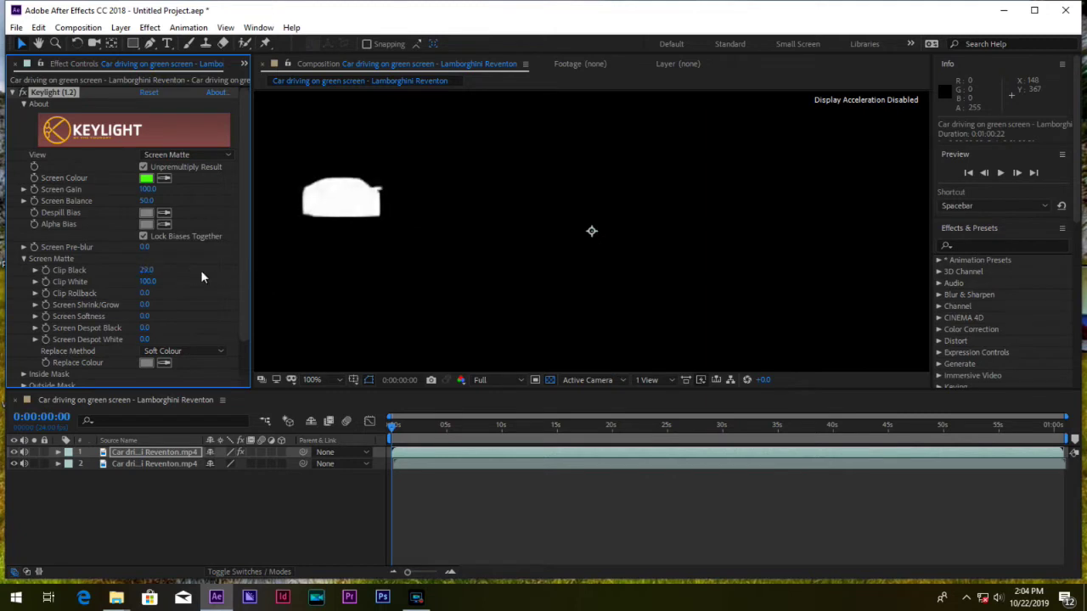
text(62)
key(Return)
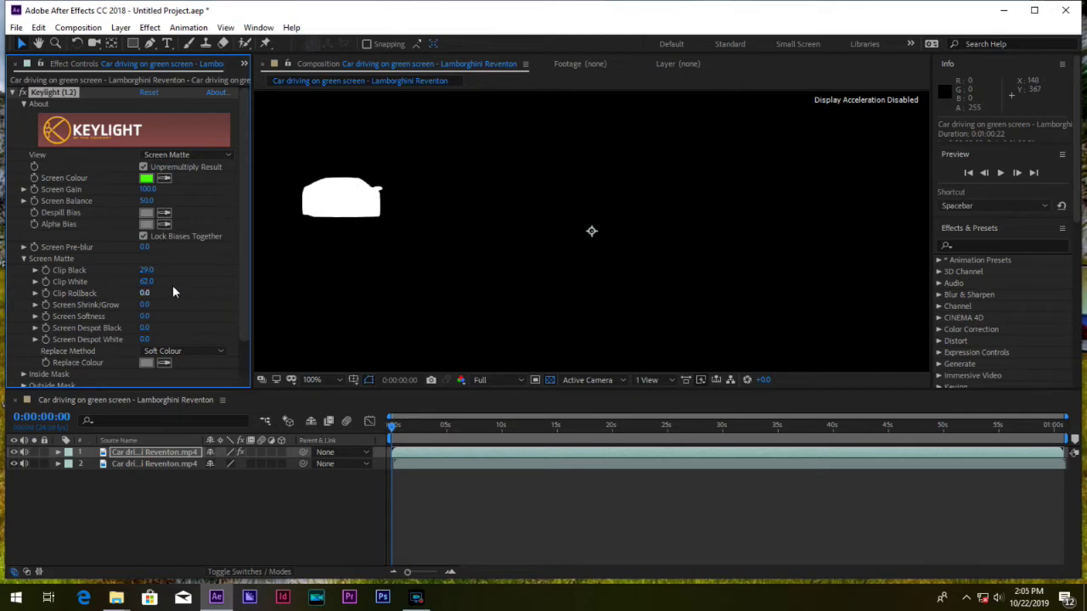
click(212, 155)
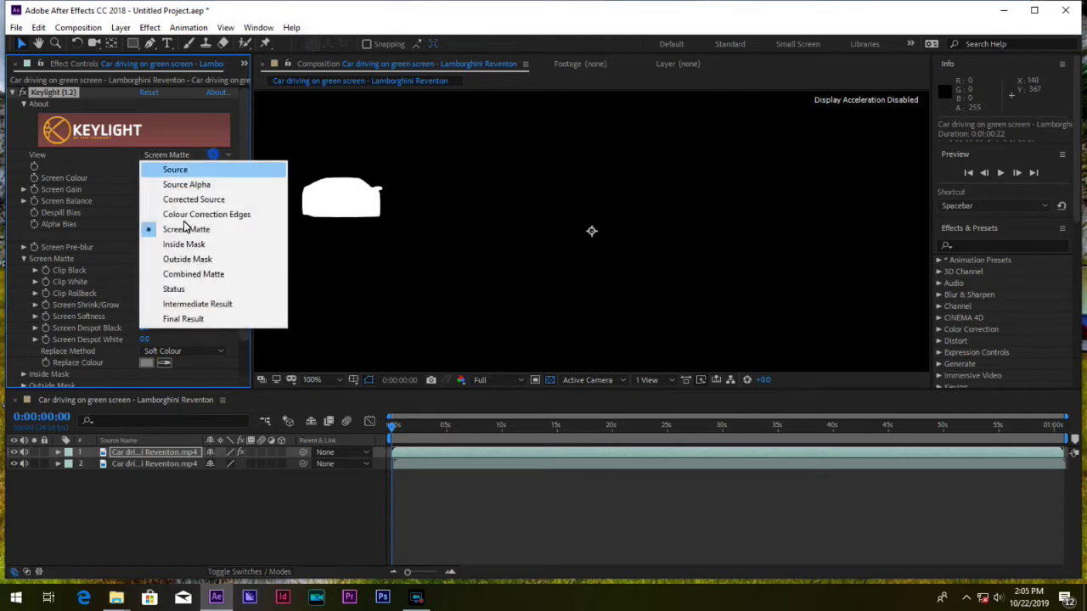
click(183, 319)
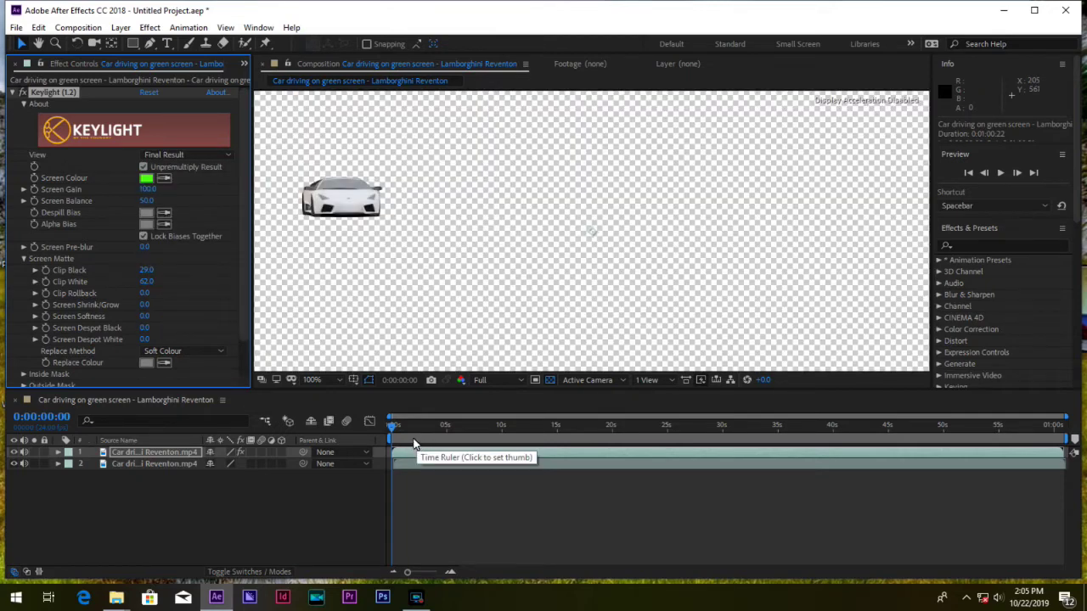
Delete the unkeyed duplicate of the car video from the lower timeline layer.
click(411, 465)
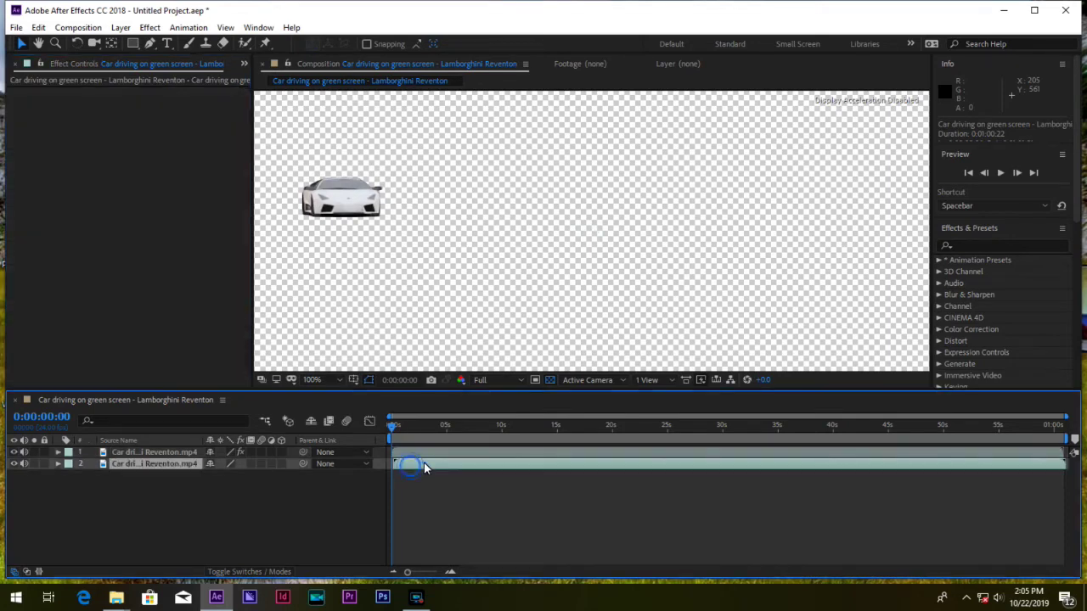
key(alt+shift+Page_Up)
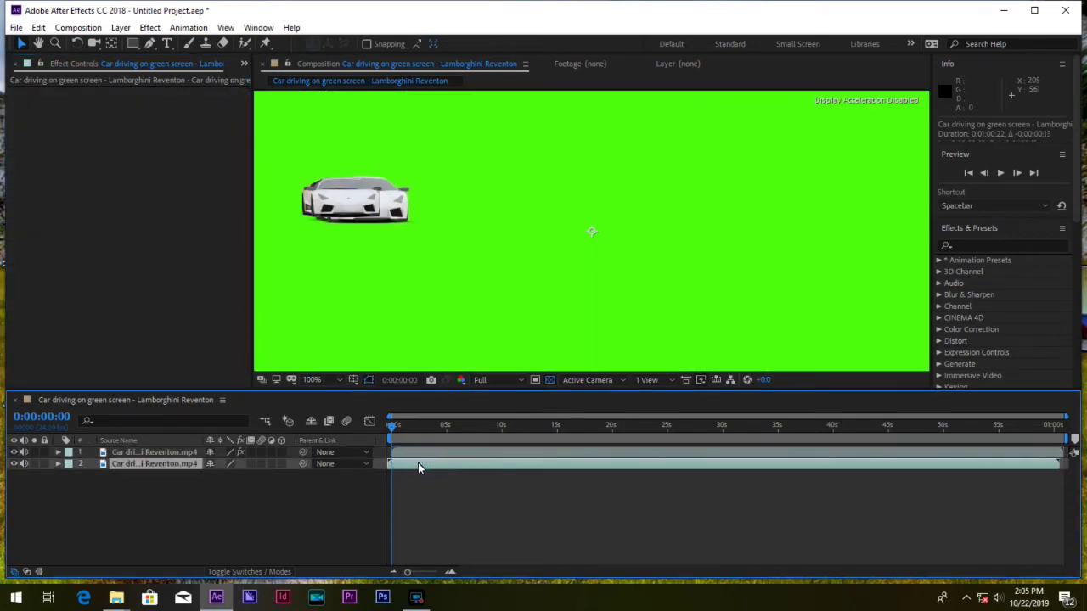
key(alt+shift+Page_Up)
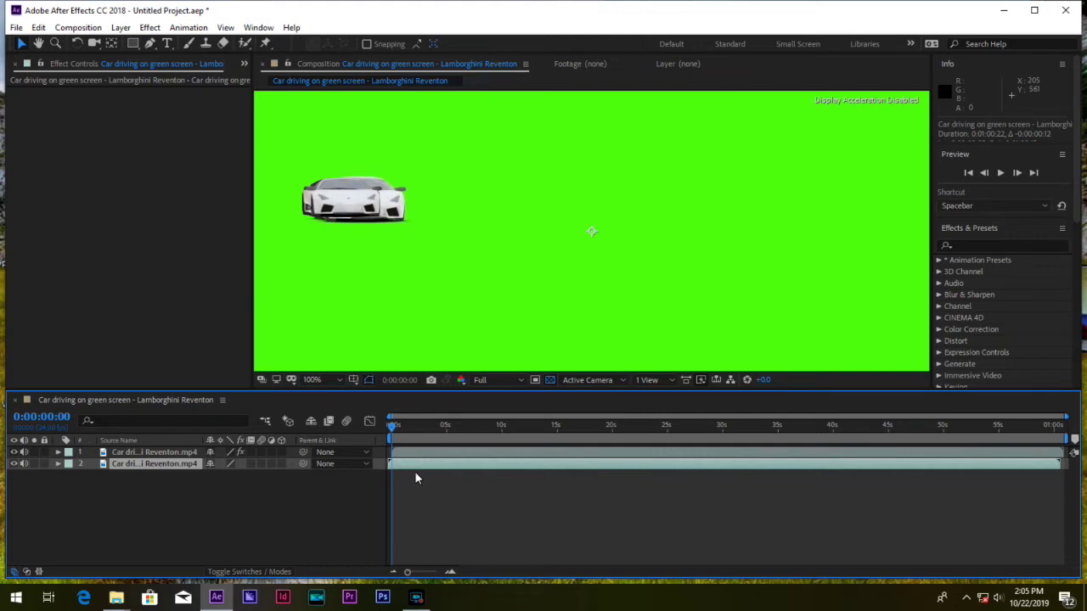
key(Delete)
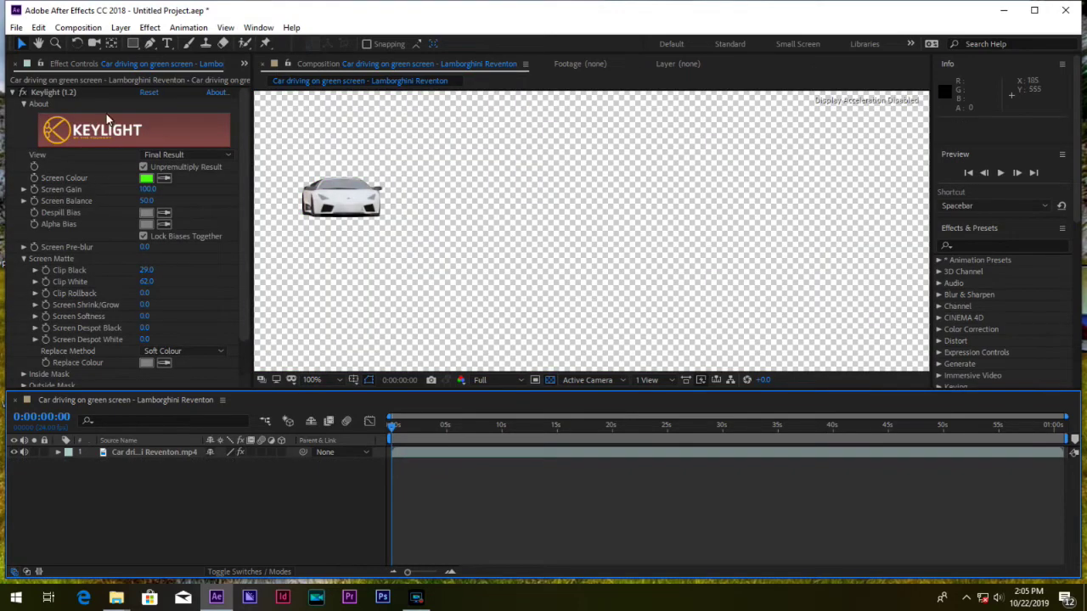
Try importing the IMG_0182 photo from the #1 folder, and delete the resulting image sequence from the project.
click(234, 81)
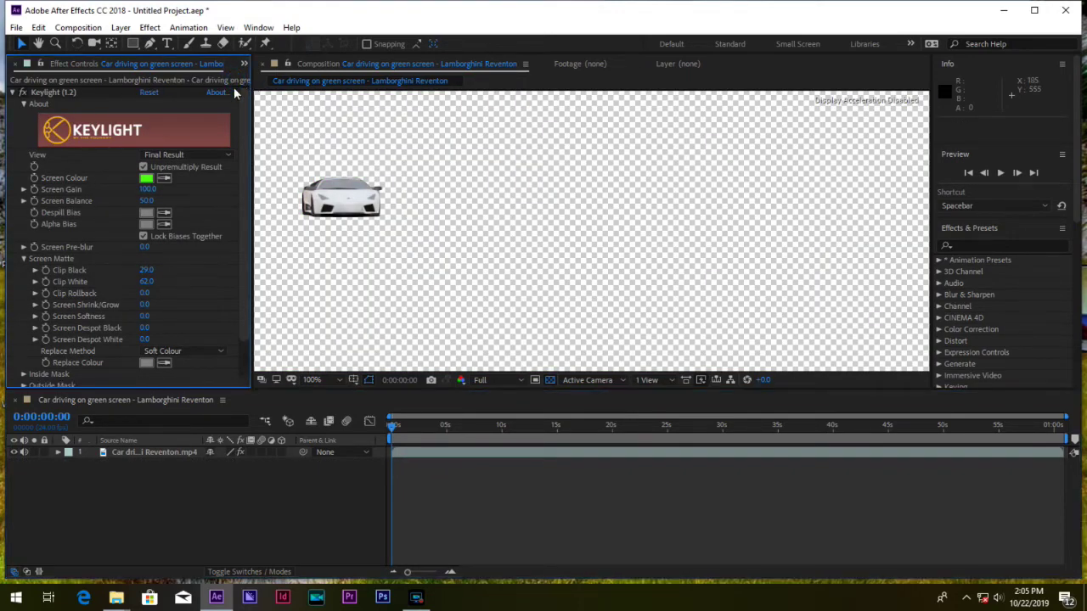
key(ctrl+i)
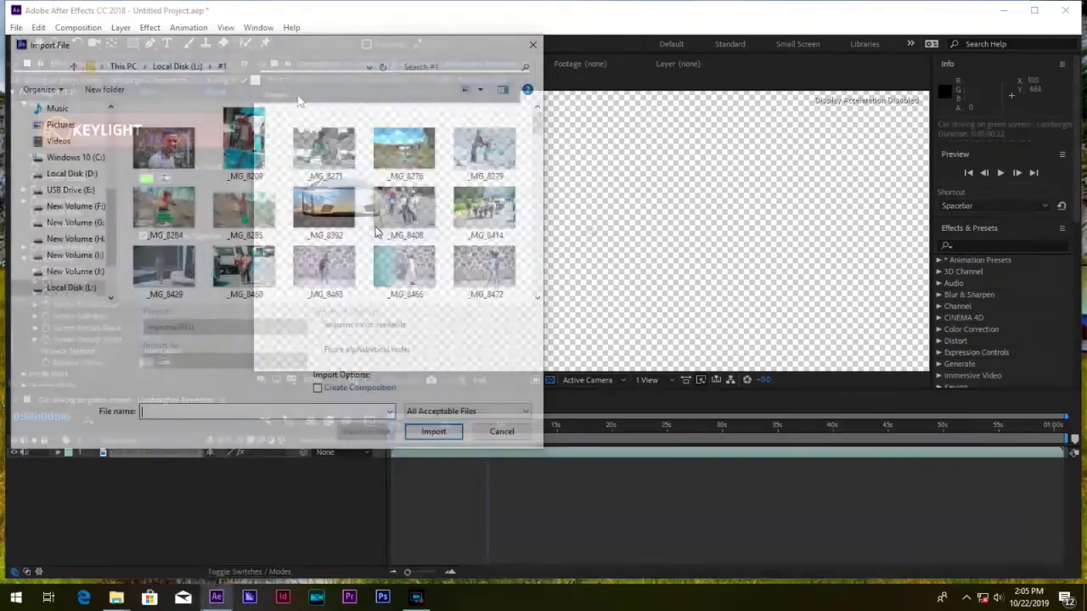
scroll(378, 231, down, 3)
scroll(378, 231, down, 6)
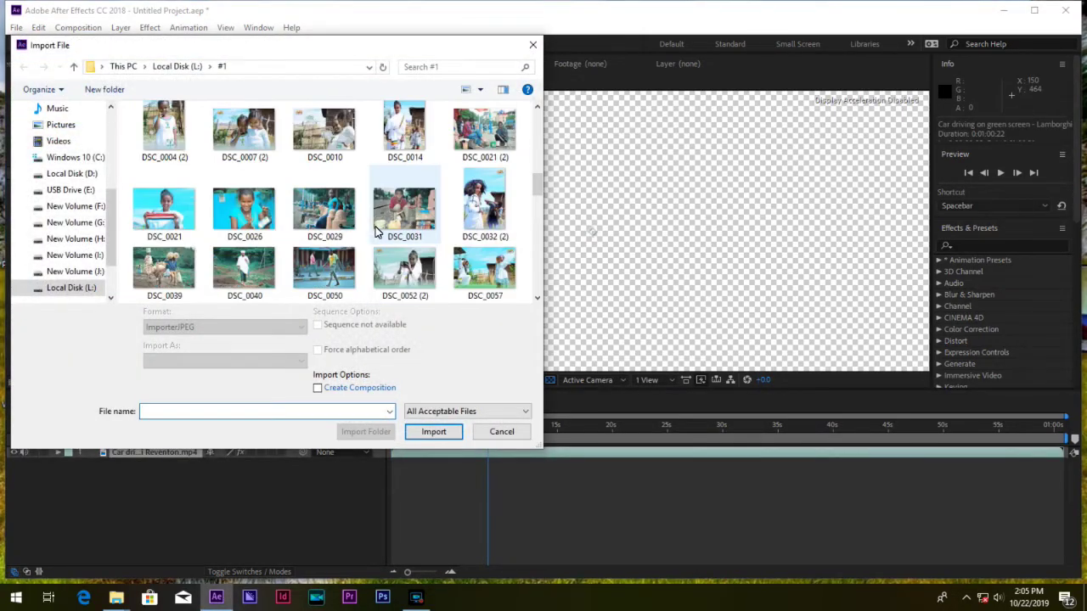
scroll(376, 231, down, 5)
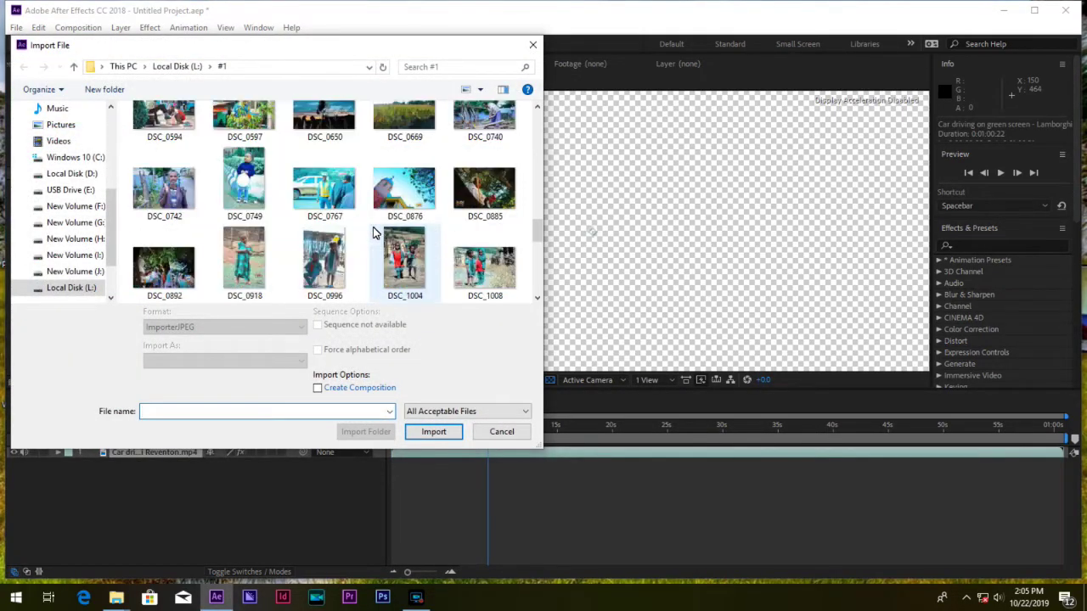
scroll(374, 231, down, 3)
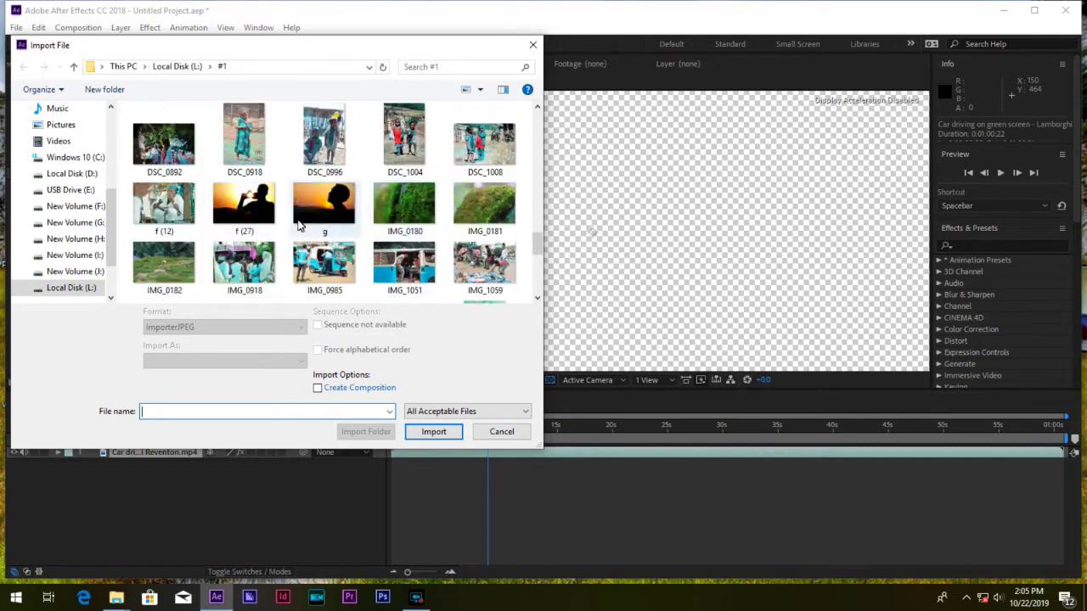
double_click(164, 265)
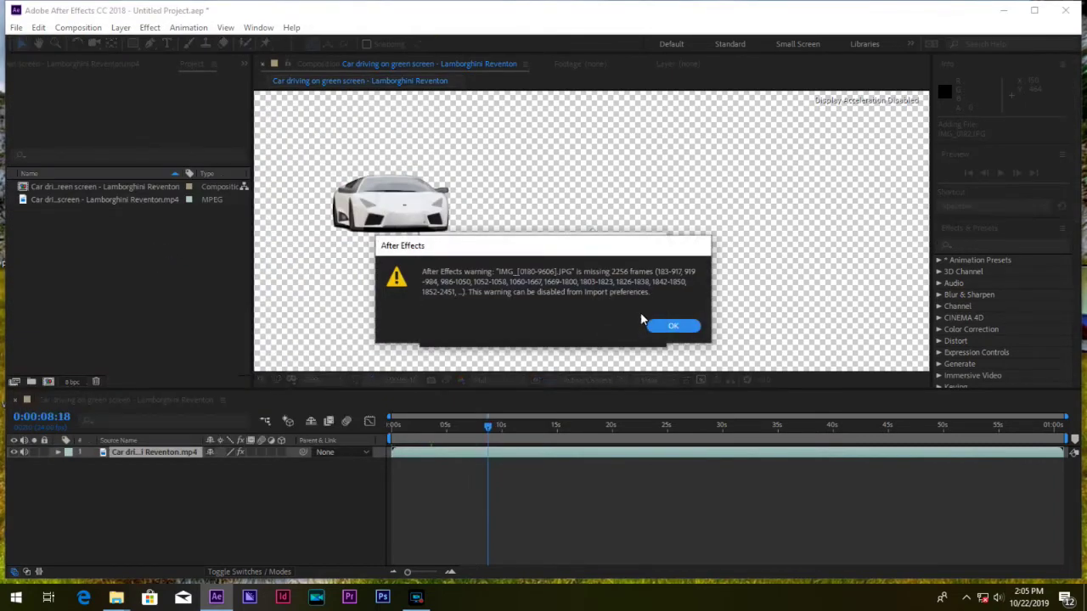
click(670, 330)
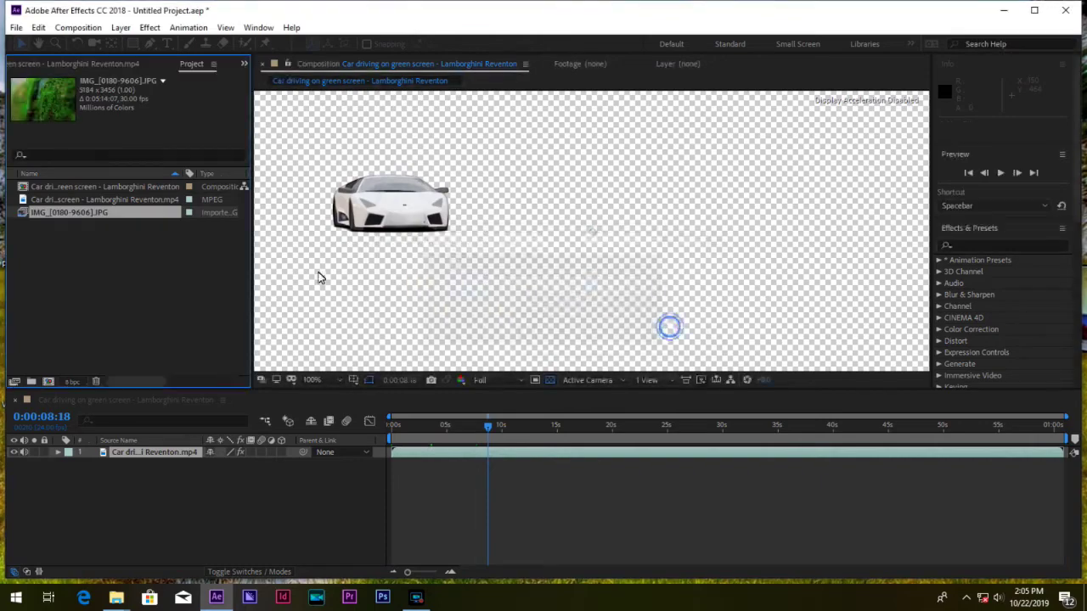
key(Delete)
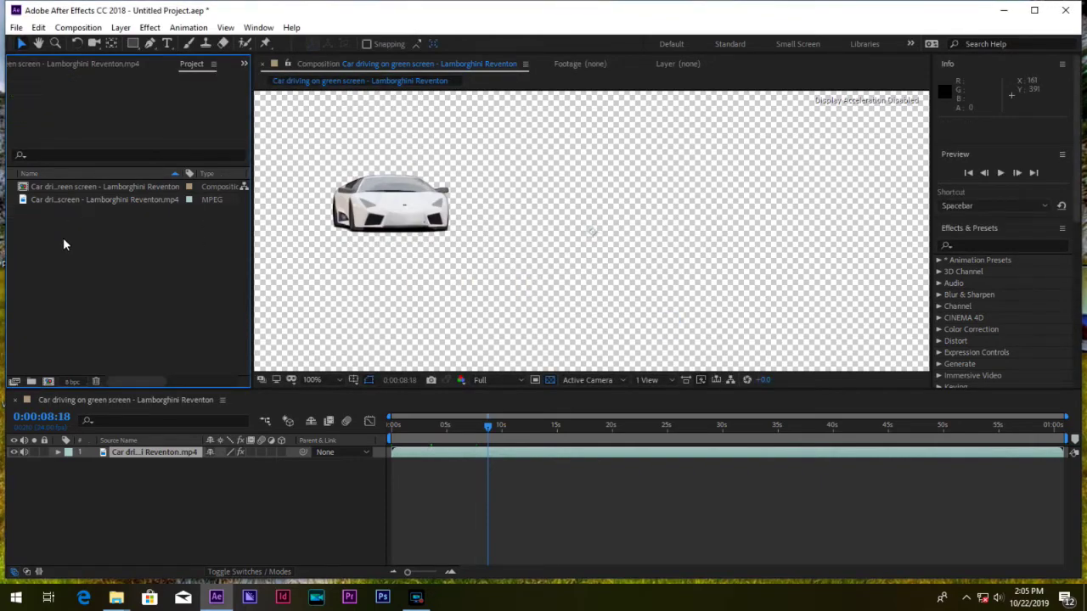
Bring the DSC_3092.JPG photo from File Explorer into the composition as the layer beneath the keyed car video.
double_click(62, 237)
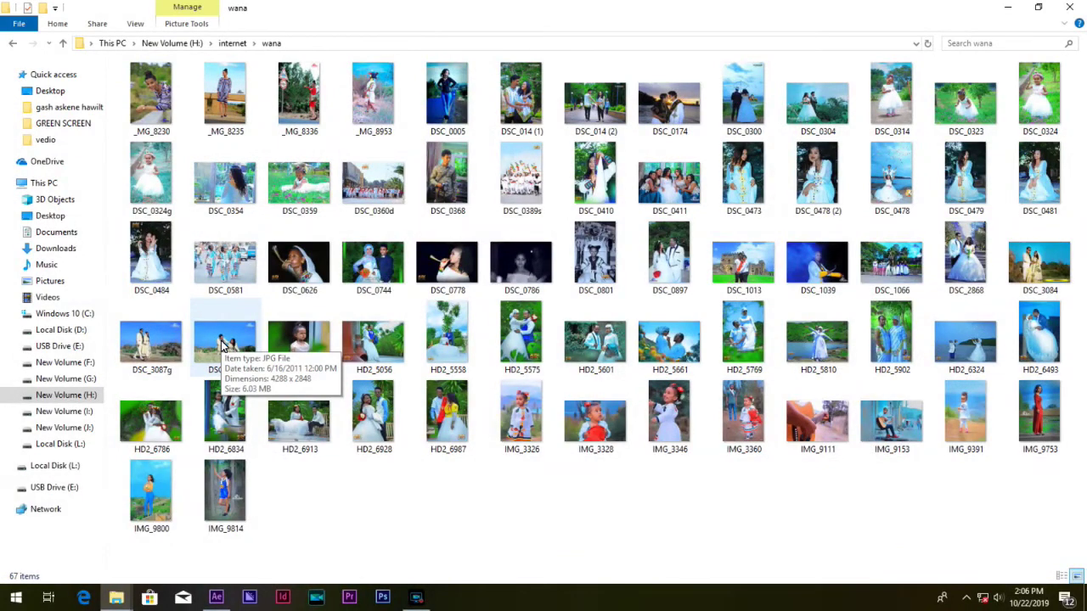
drag(223, 344, 343, 323)
Scale the DSC_3092.JPG layer to about 58% by 81% and position it so its grass area fills the frame behind the car.
drag(605, 225, 649, 191)
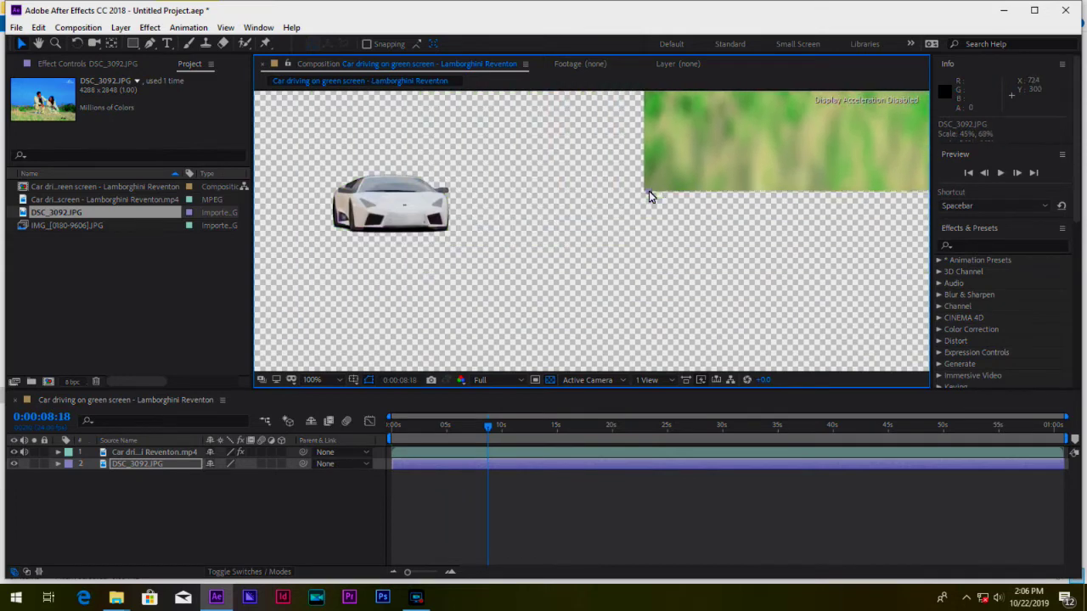
drag(750, 145, 533, 202)
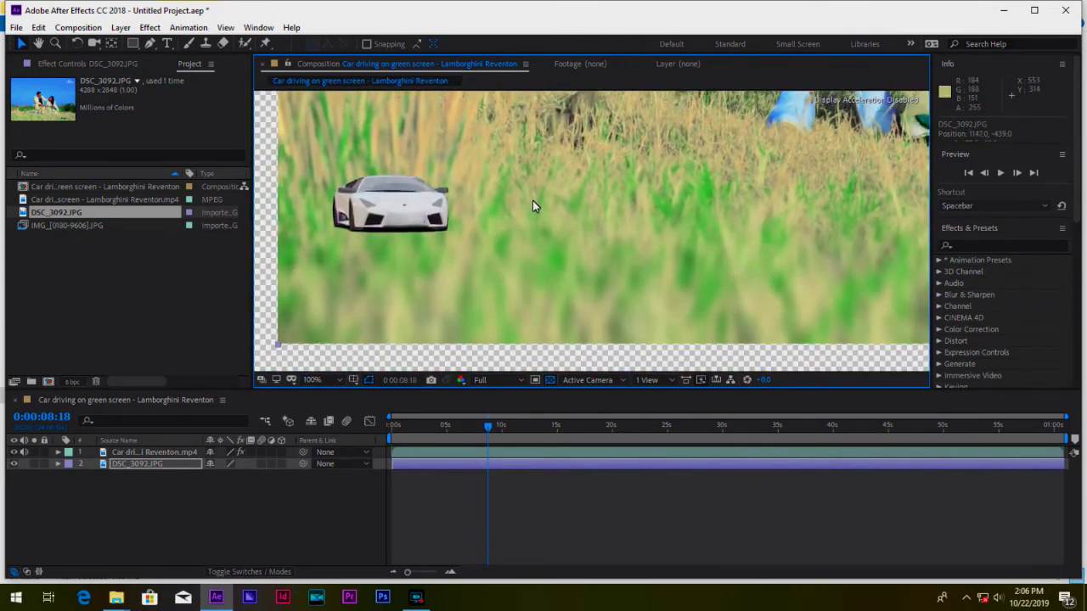
drag(283, 352, 237, 384)
drag(558, 283, 635, 222)
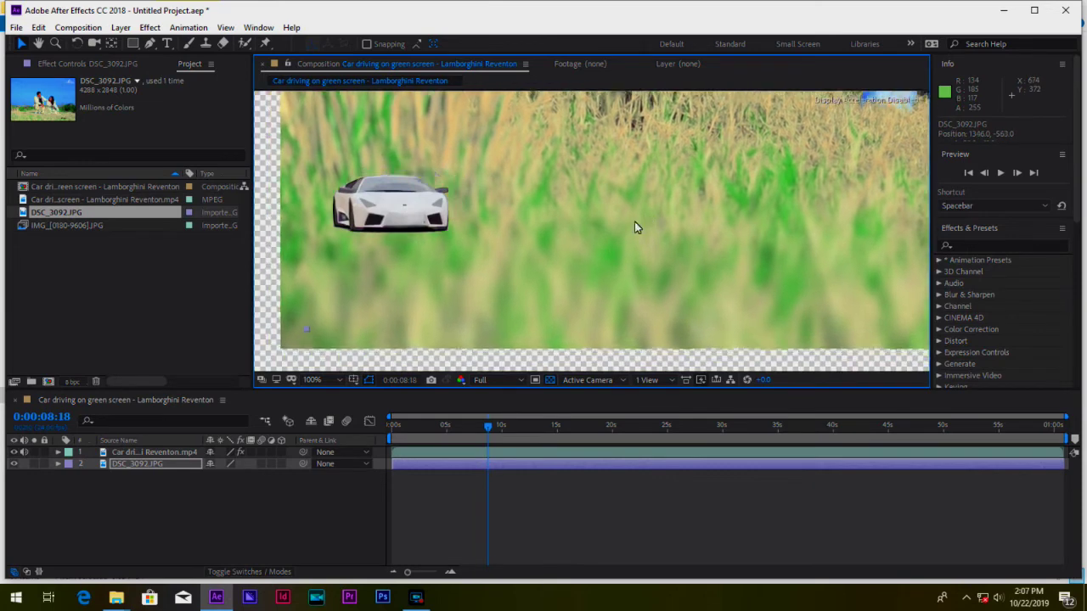
drag(307, 332, 247, 376)
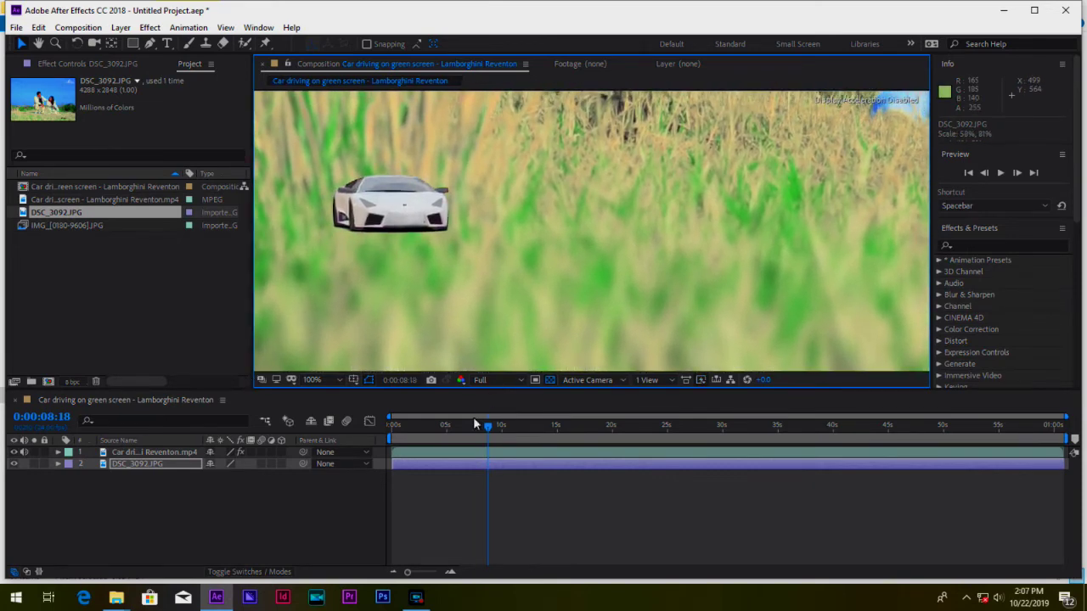
Play a preview of the car over the grass background from the start of the timeline.
drag(523, 428, 391, 430)
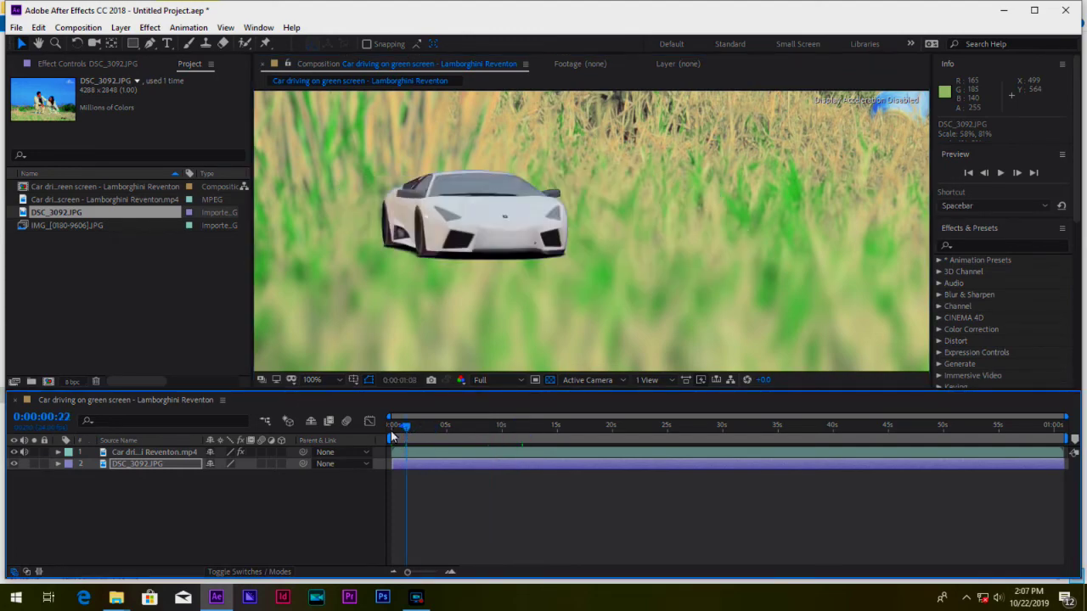
key(space)
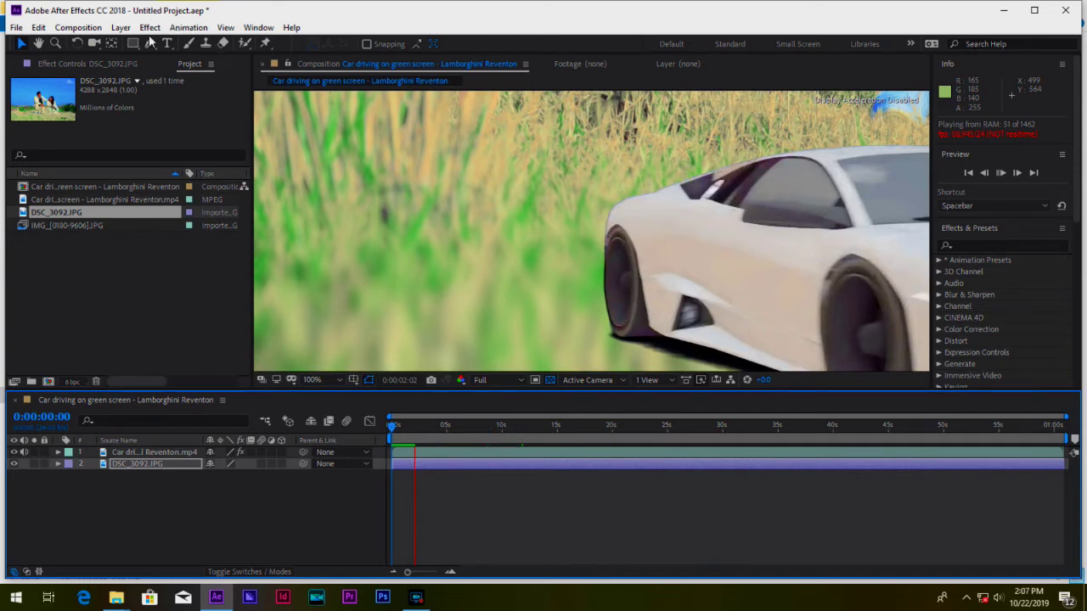
key(space)
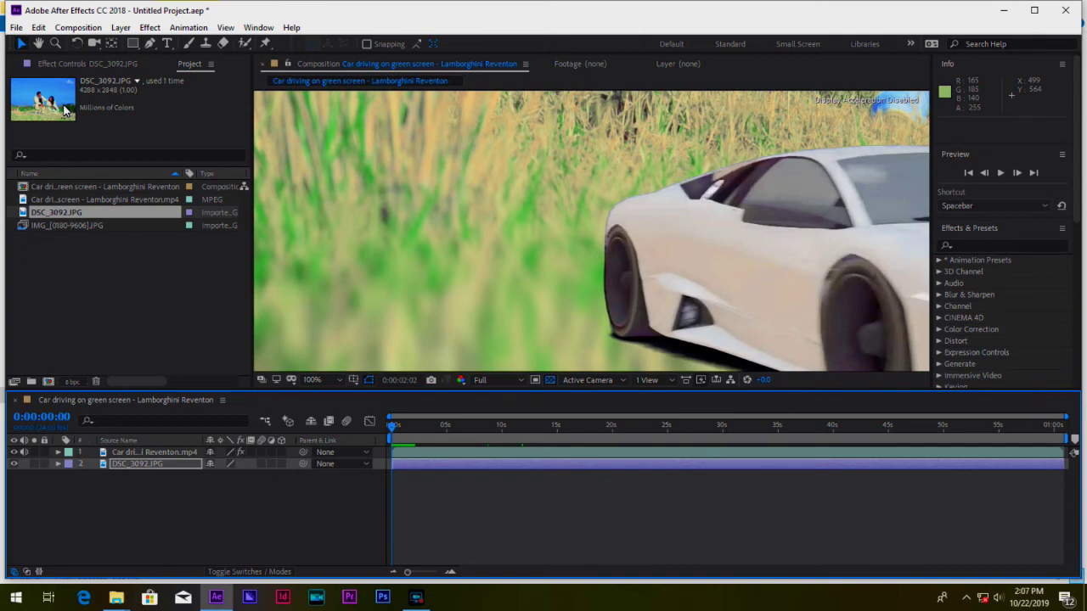
Widen the composition view and check the keyed car against the background at several times from about 29 to 55 seconds.
drag(252, 196, 225, 195)
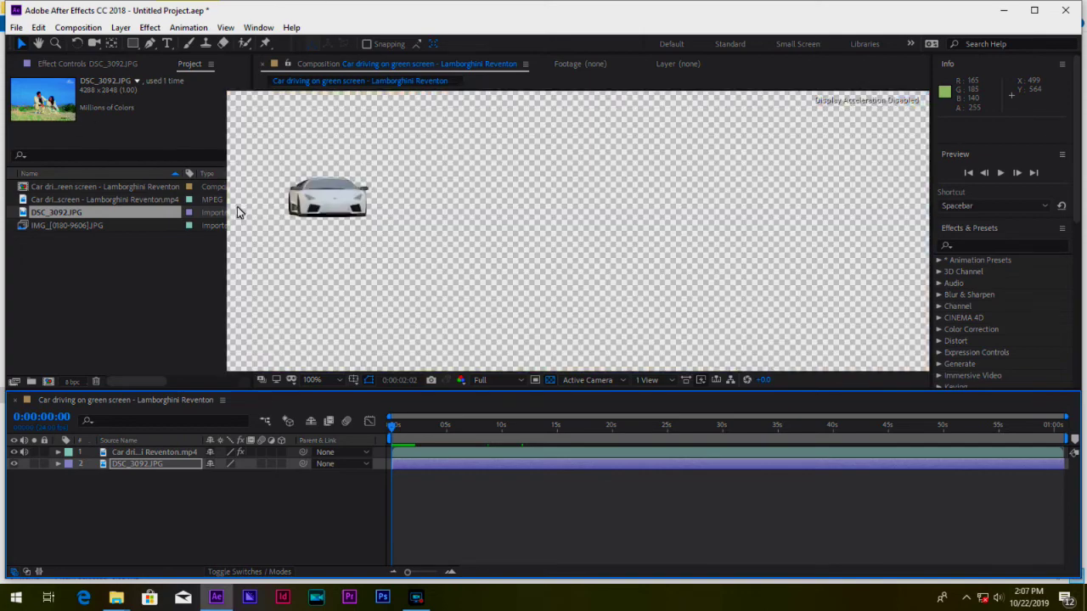
click(716, 427)
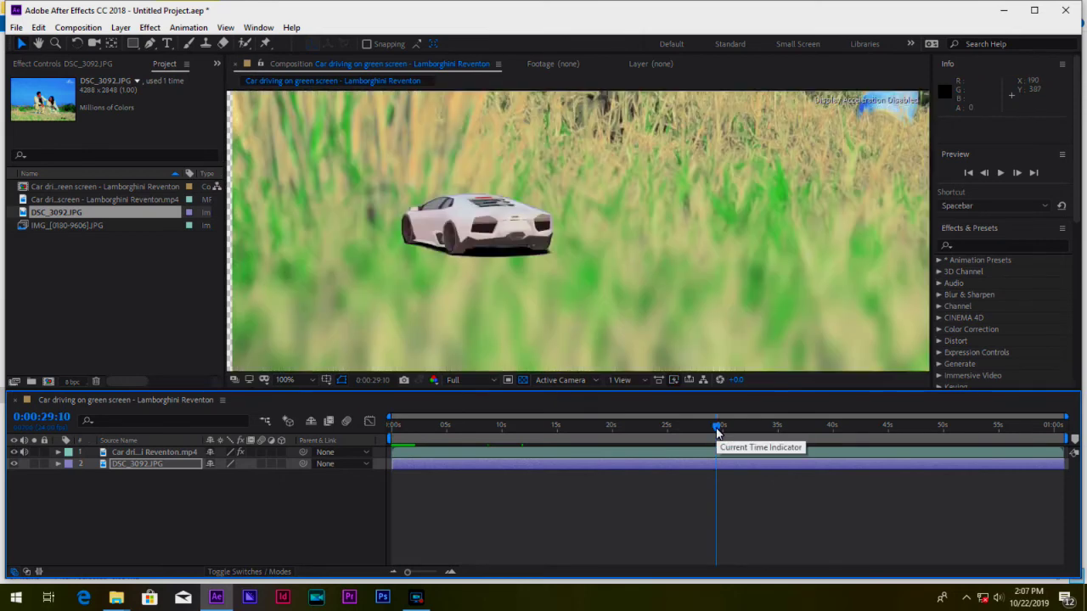
click(776, 427)
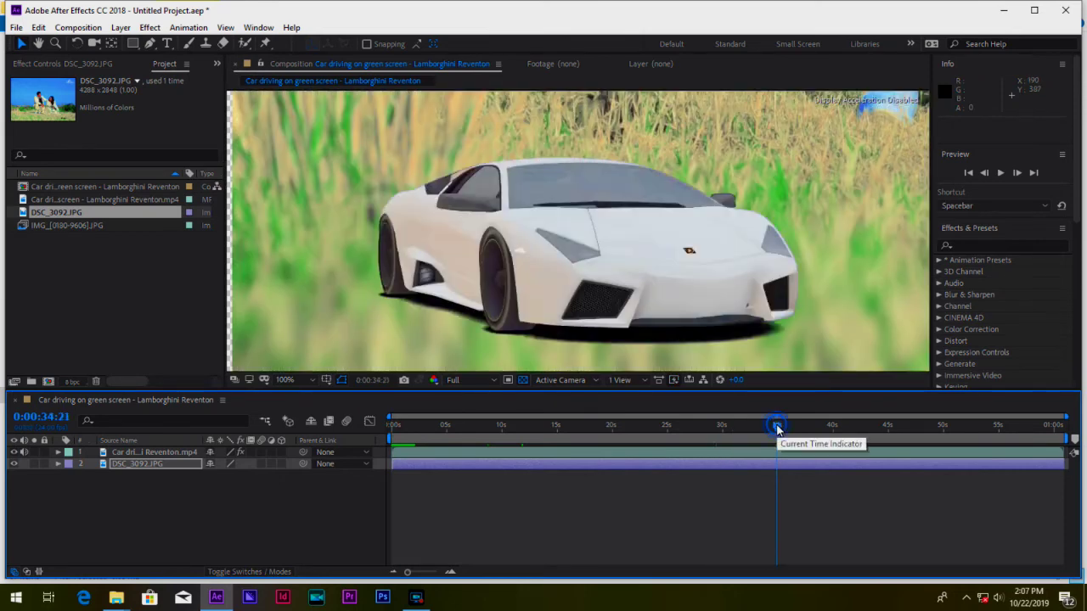
click(830, 428)
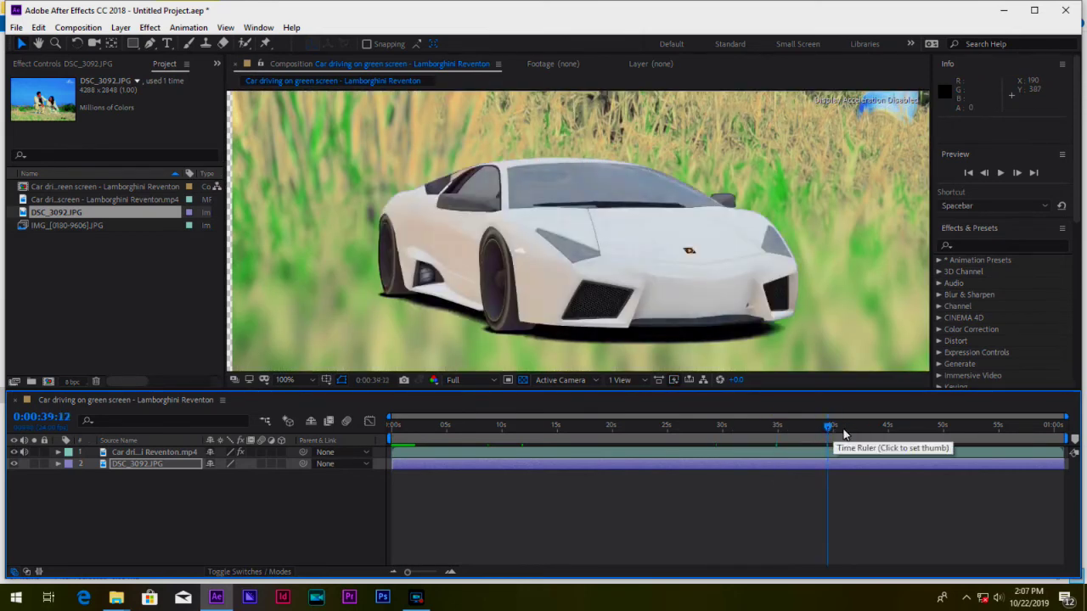
click(879, 428)
click(923, 428)
click(1004, 427)
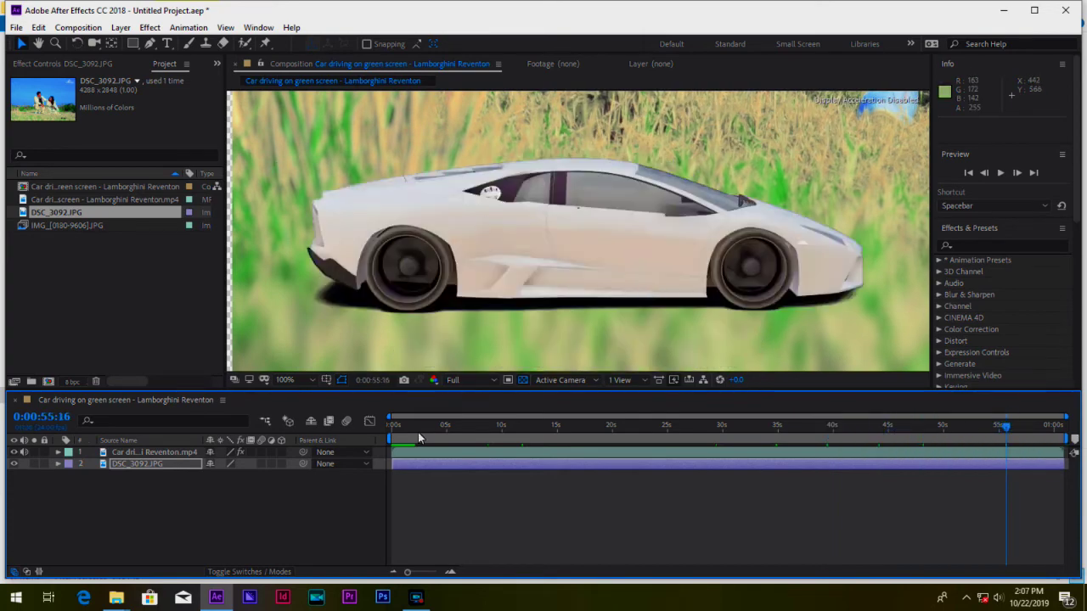
Start exporting the finished car composition.
click(16, 27)
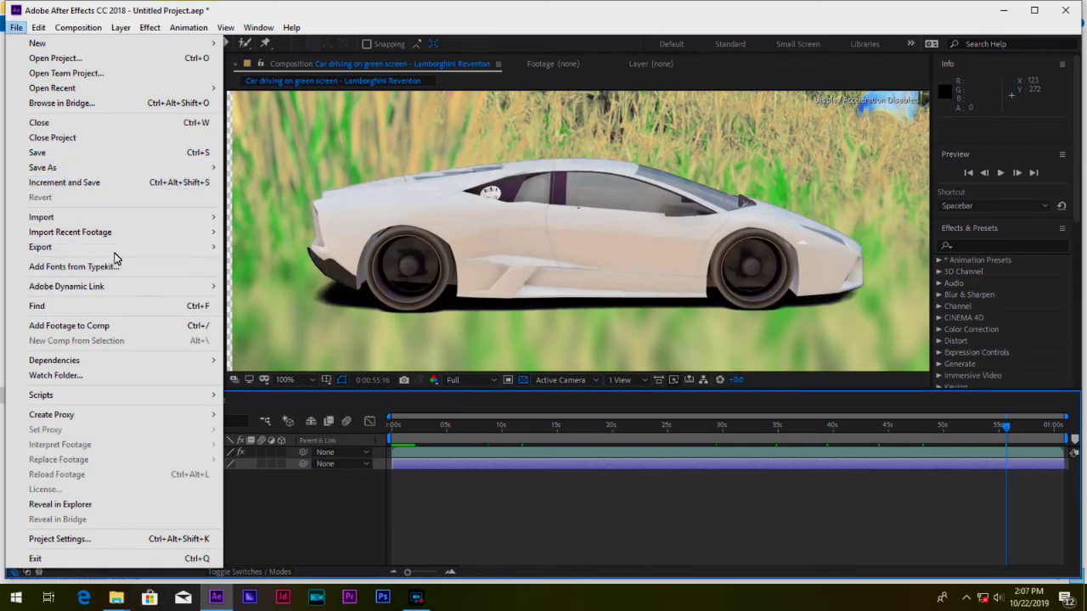
mouse_move(119, 247)
click(289, 247)
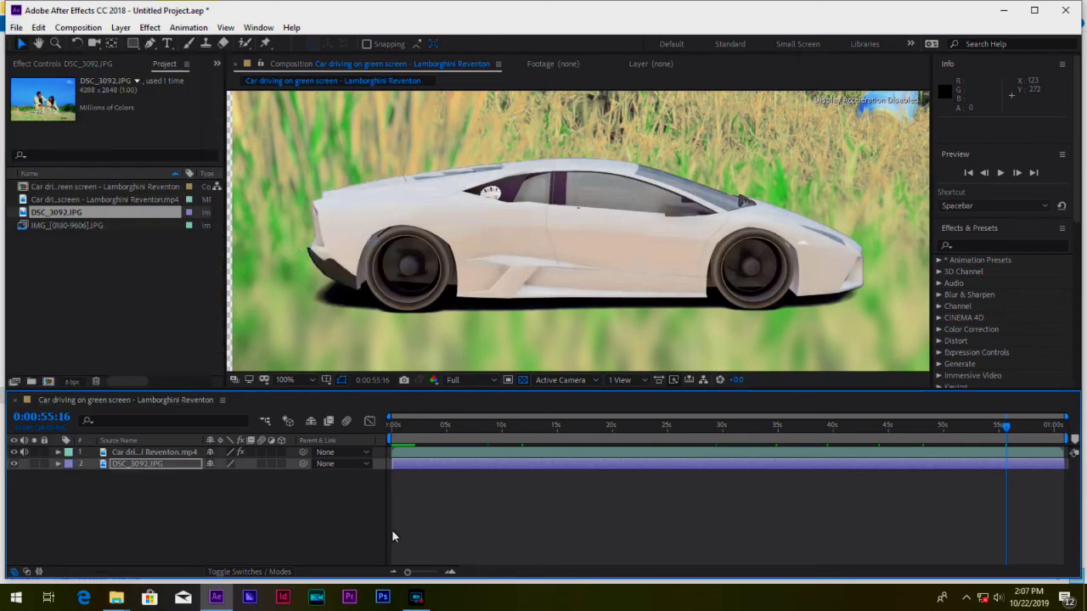